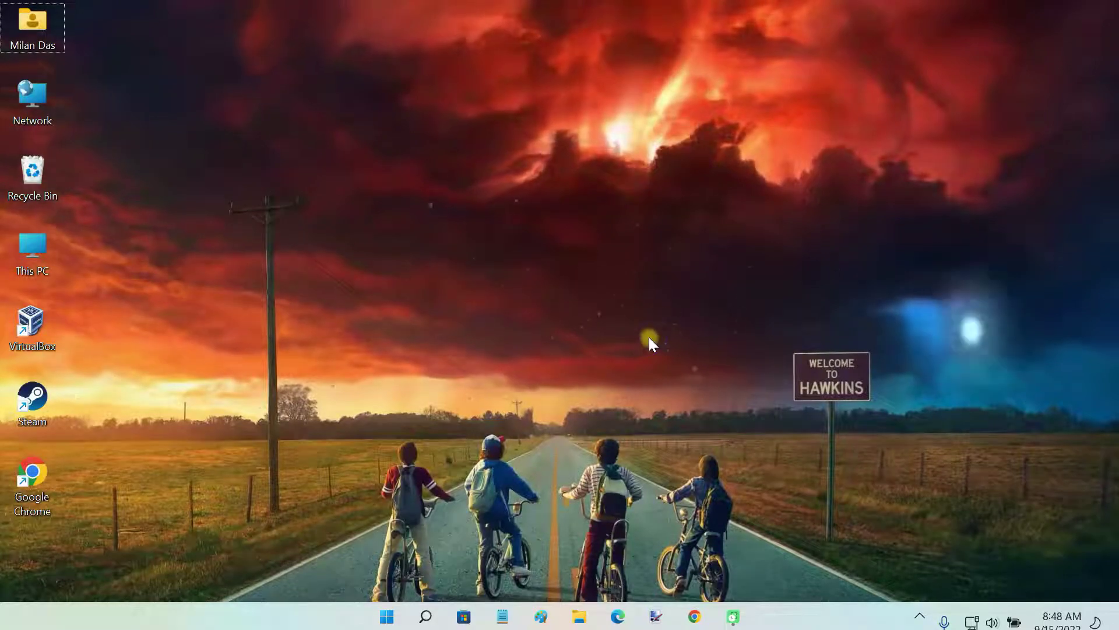
# - Search the Microsoft Store for 'lively wallpaper', then install and launch Lively Wallpaper
pyautogui.rightClick(649, 336)
pyautogui.click(685, 307)
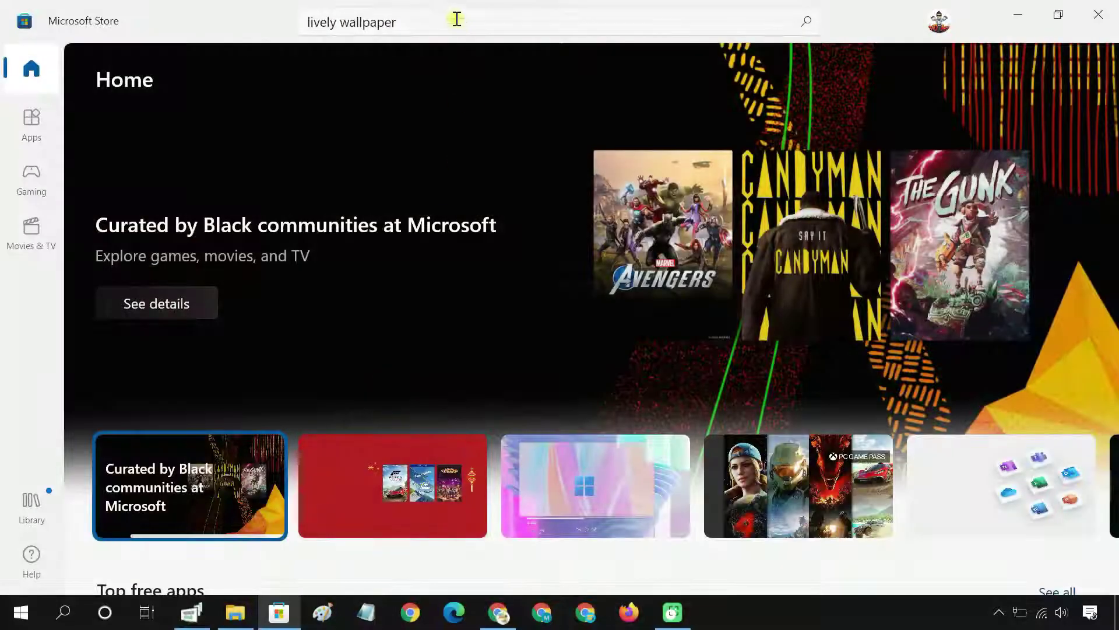
pyautogui.click(457, 20)
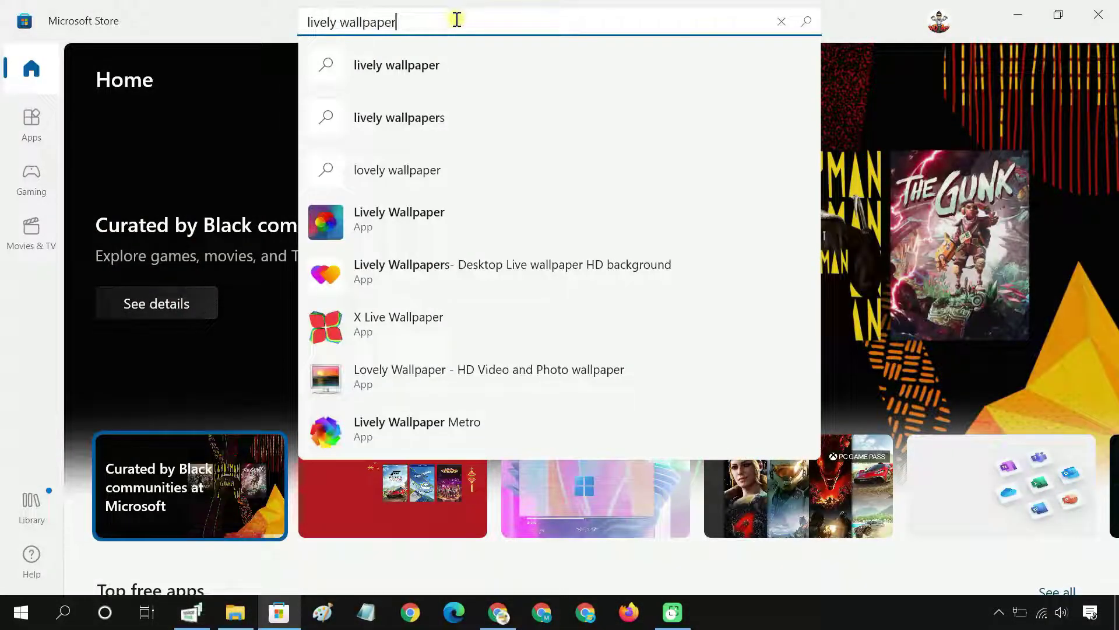
pyautogui.press('Return')
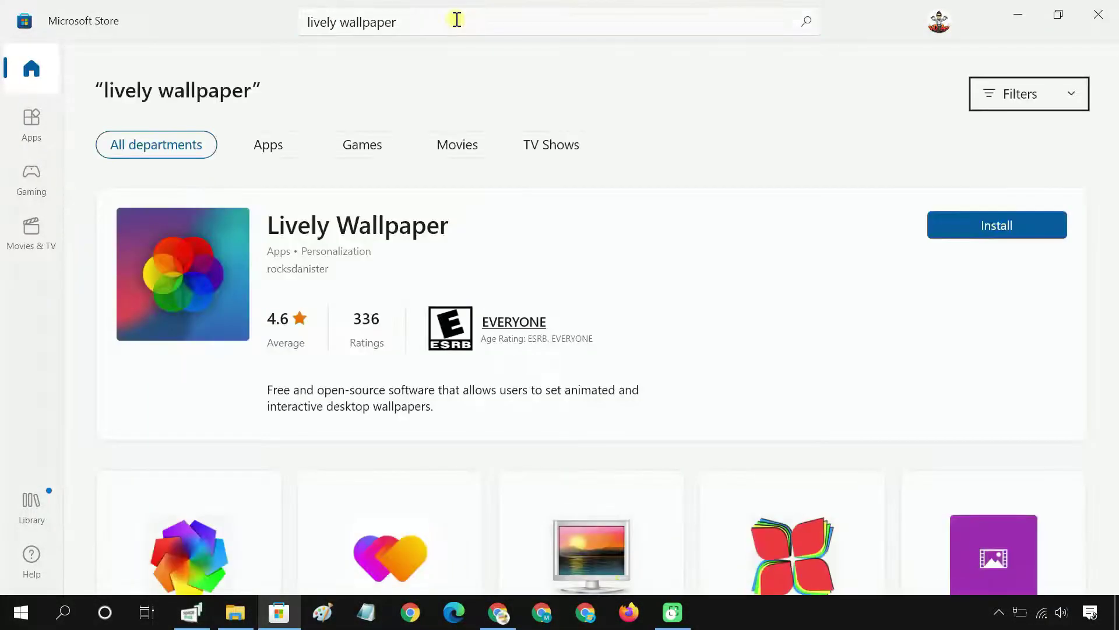
pyautogui.click(950, 225)
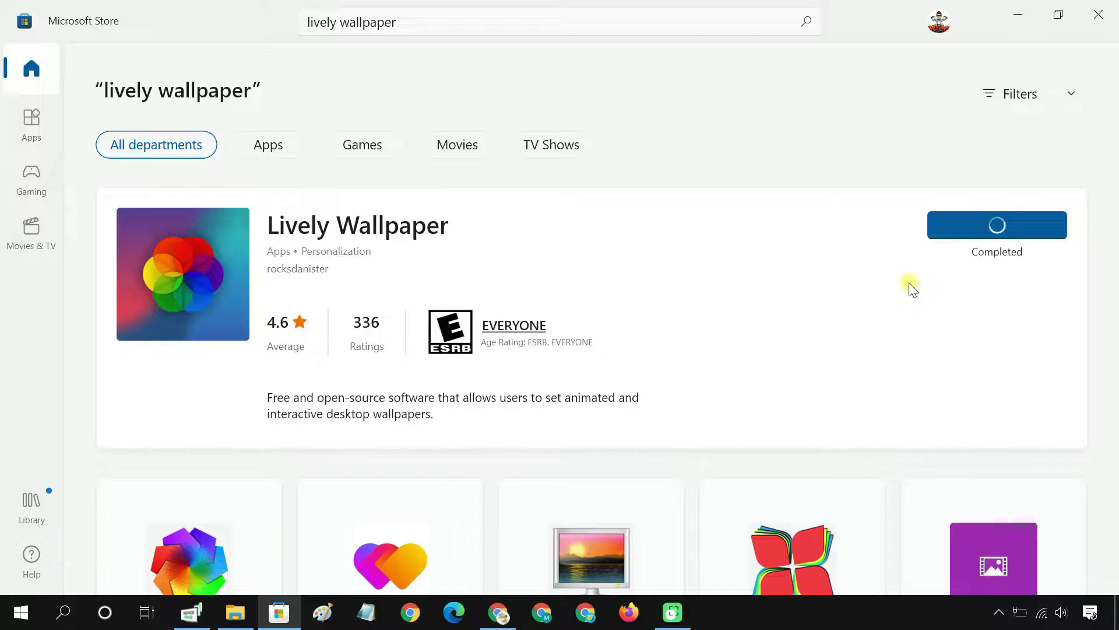
pyautogui.click(997, 227)
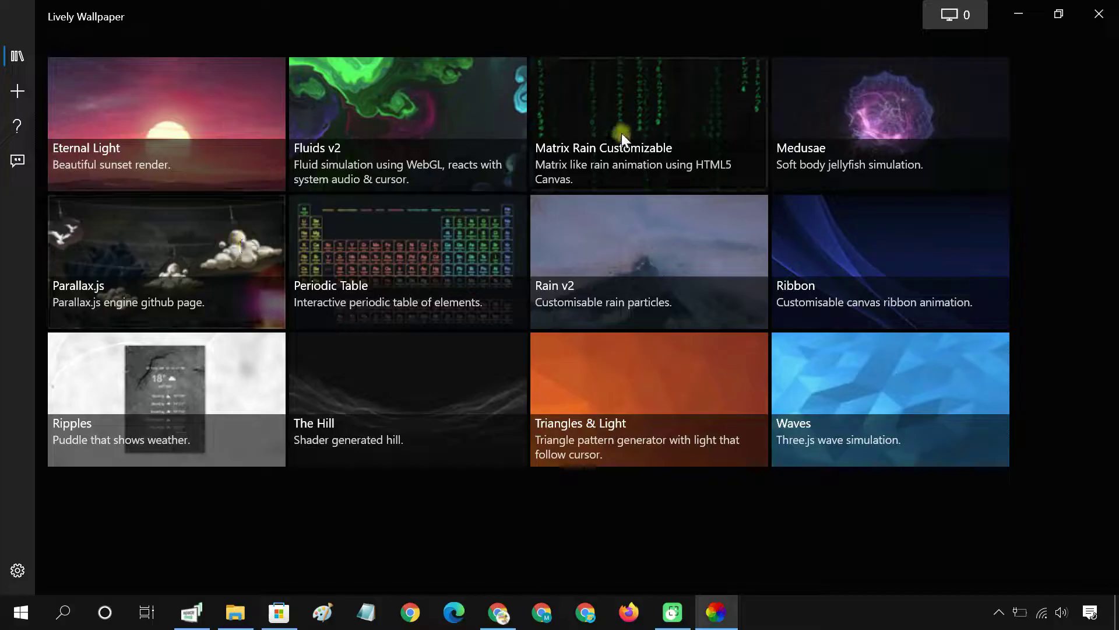
# - Apply the Medusae jellyfish animation as wallpaper and minimize the Lively and Store windows
pyautogui.click(860, 117)
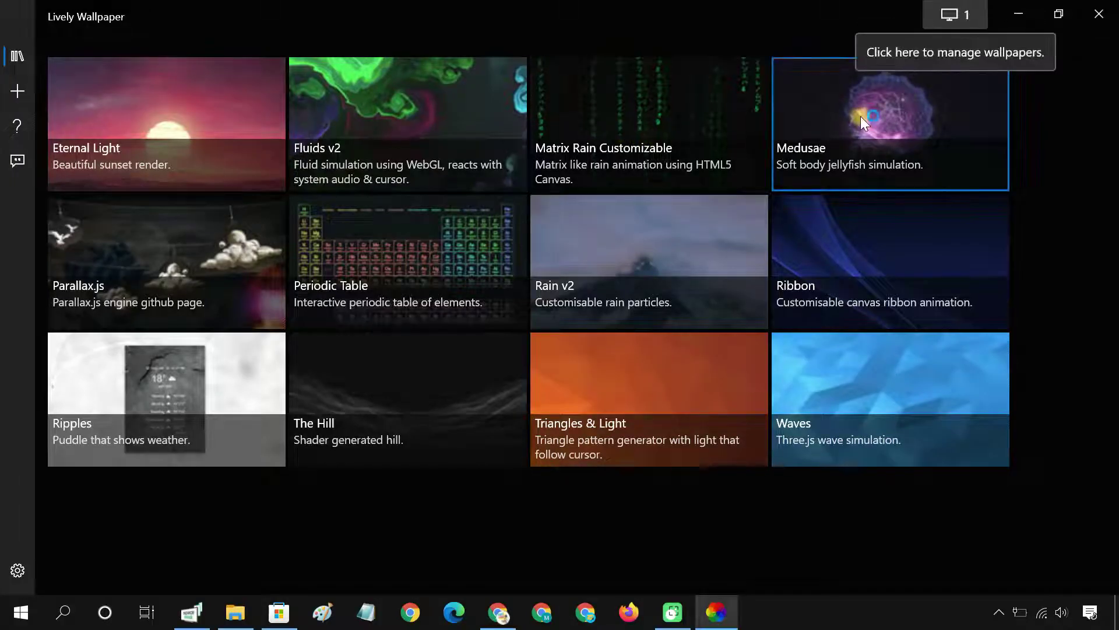
pyautogui.click(1016, 14)
pyautogui.click(1018, 15)
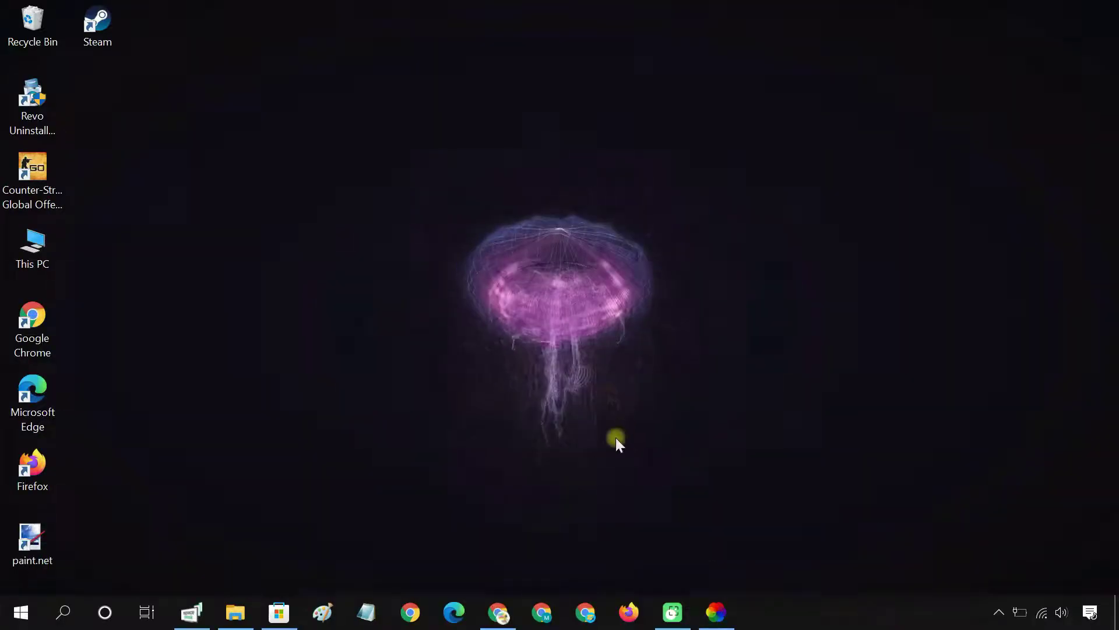
# - Download Pixabay's Mountains Fog Clouds video at 1920×1080 as Mountains - 59291.mp4
pyautogui.click(499, 612)
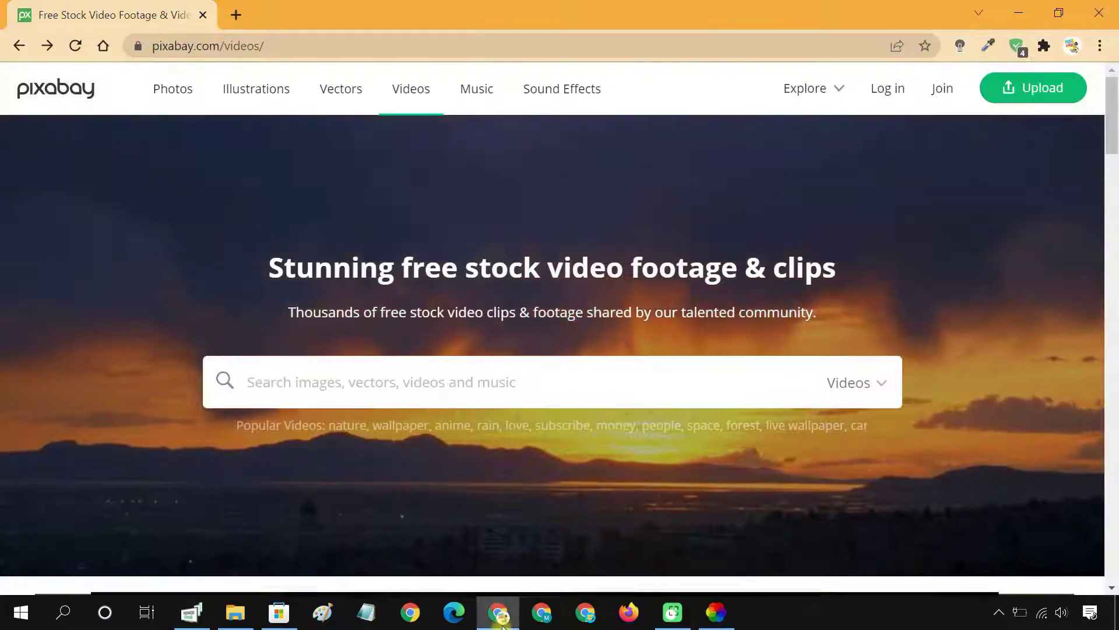
pyautogui.scroll(-5, 564, 467)
pyautogui.scroll(-20, 561, 470)
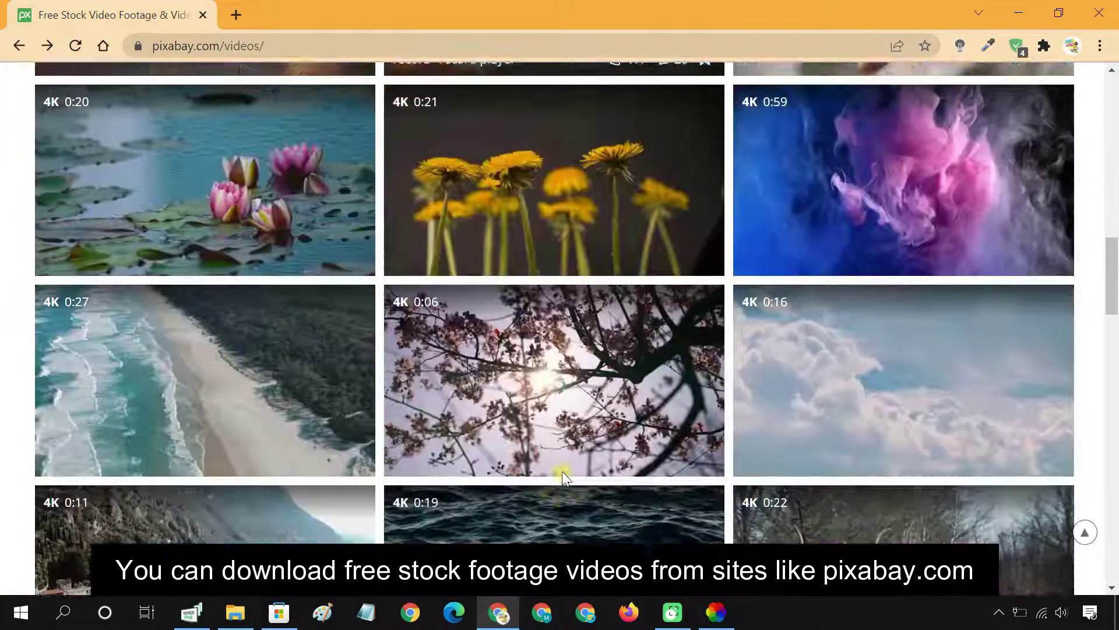
pyautogui.scroll(-7, 561, 471)
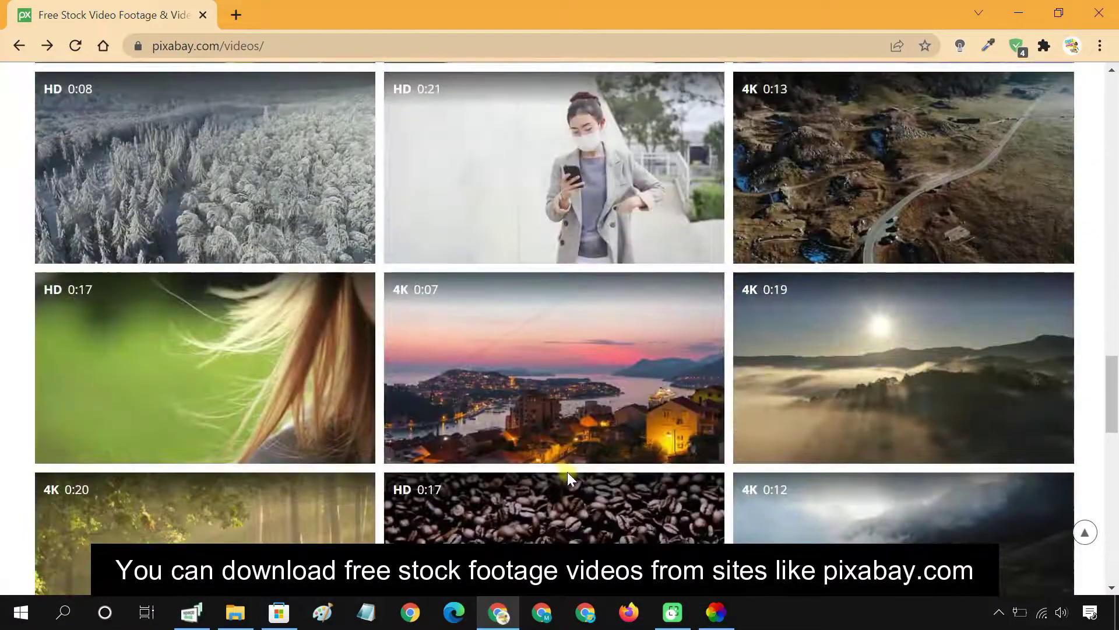
pyautogui.click(841, 384)
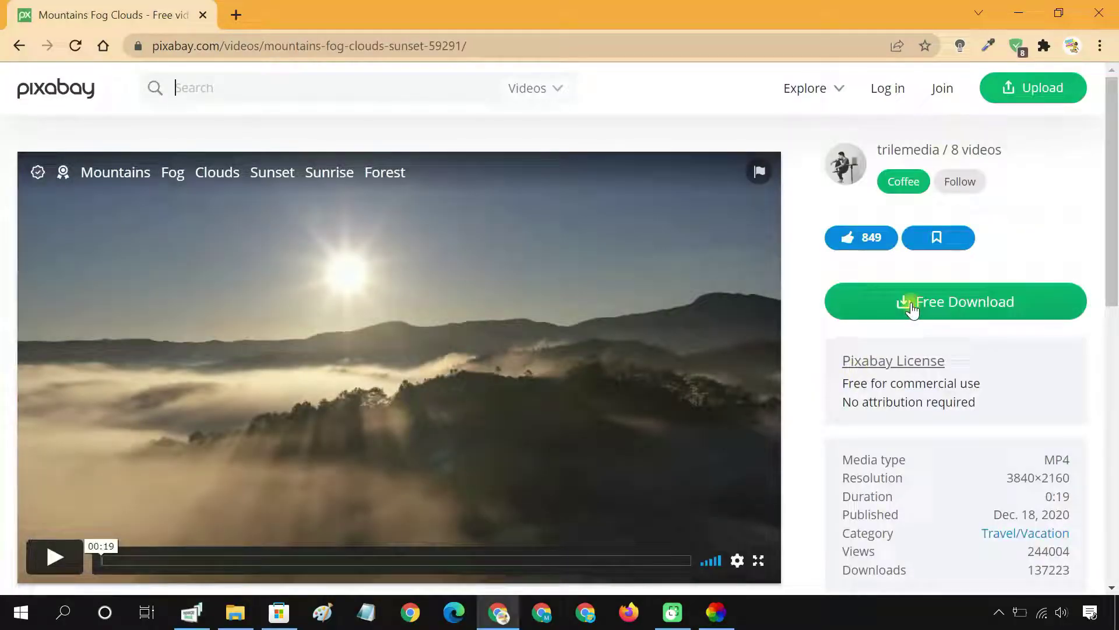
pyautogui.click(909, 302)
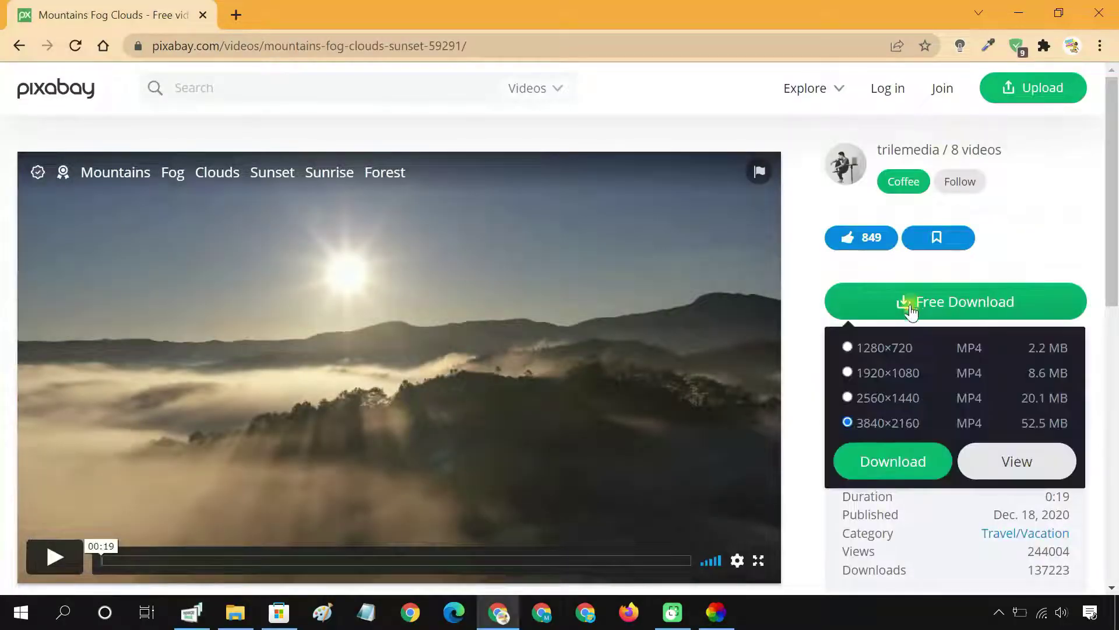
pyautogui.click(883, 463)
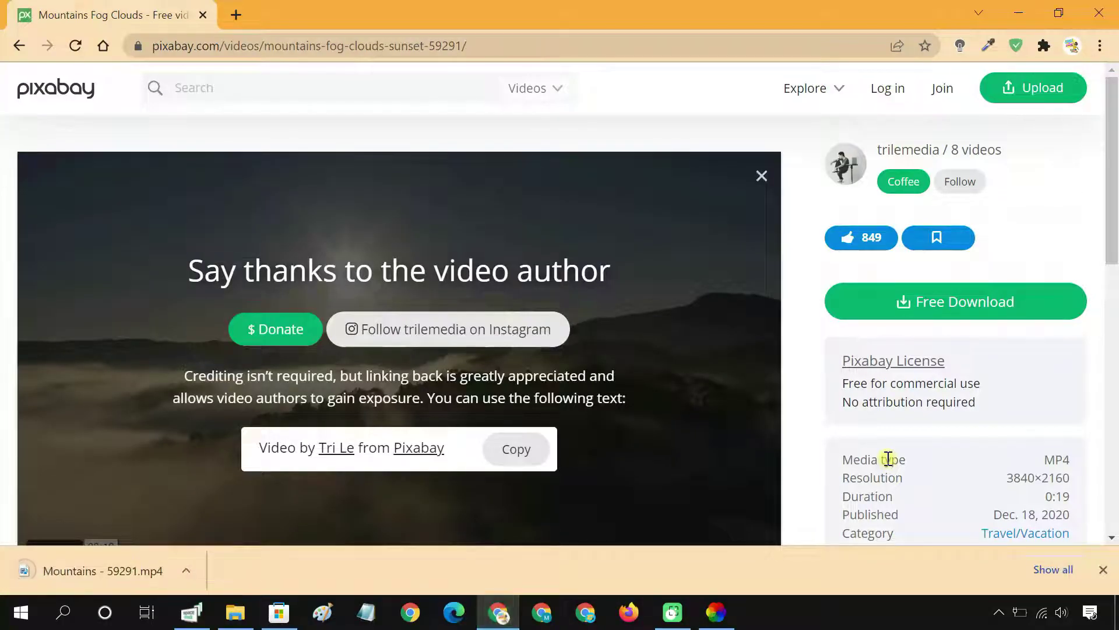
# - Add Mountains - 59291 from the Downloads folder as a new Lively wallpaper
pyautogui.click(1020, 15)
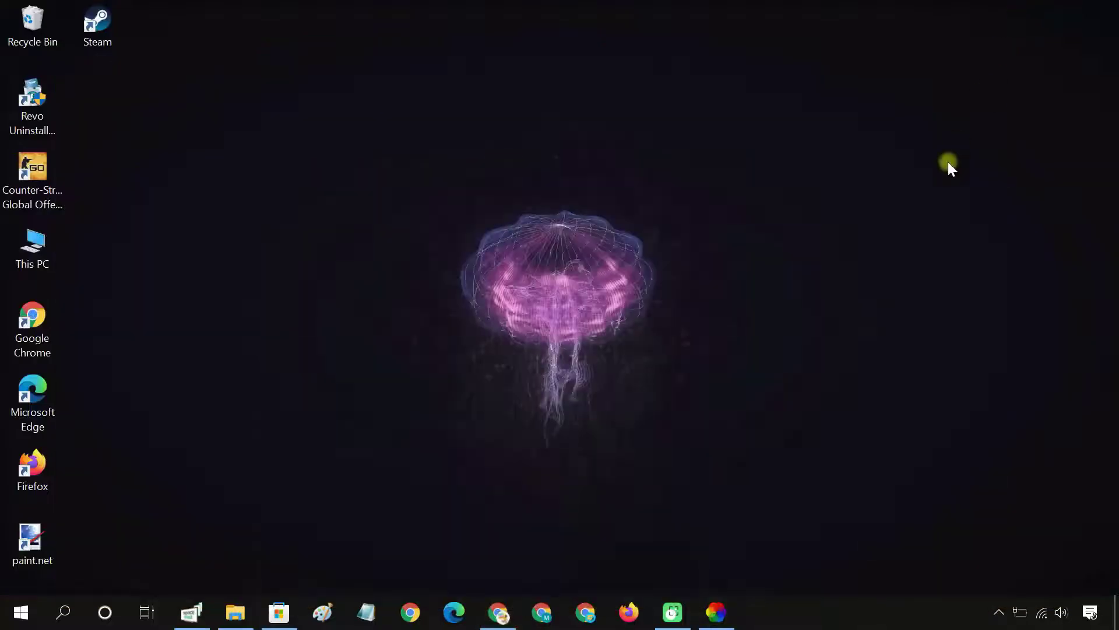
pyautogui.click(730, 607)
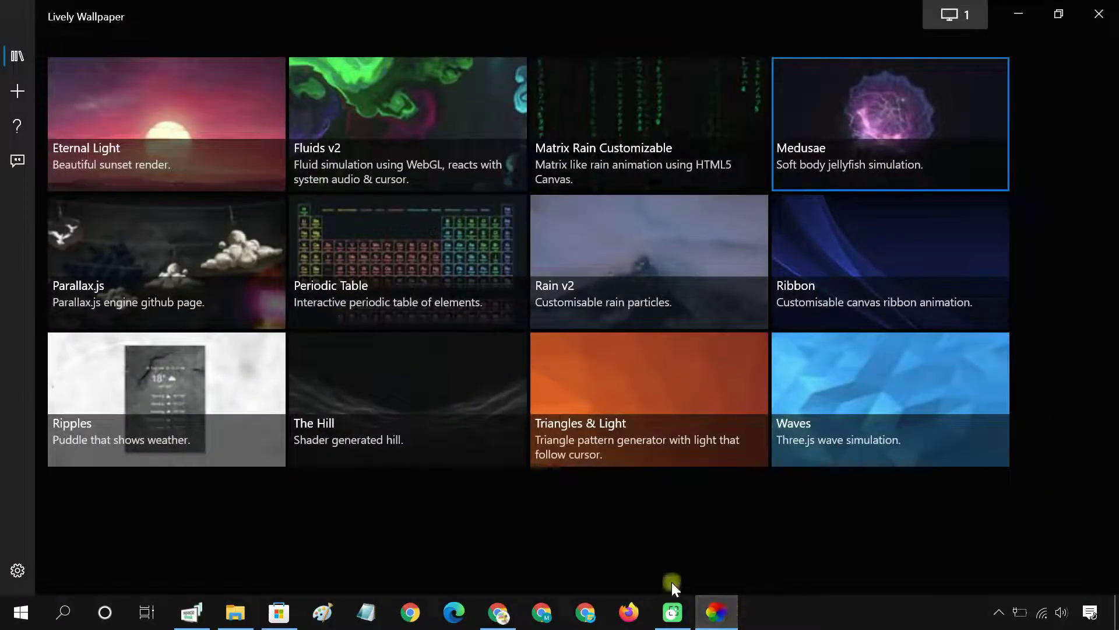
pyautogui.click(18, 92)
pyautogui.click(156, 294)
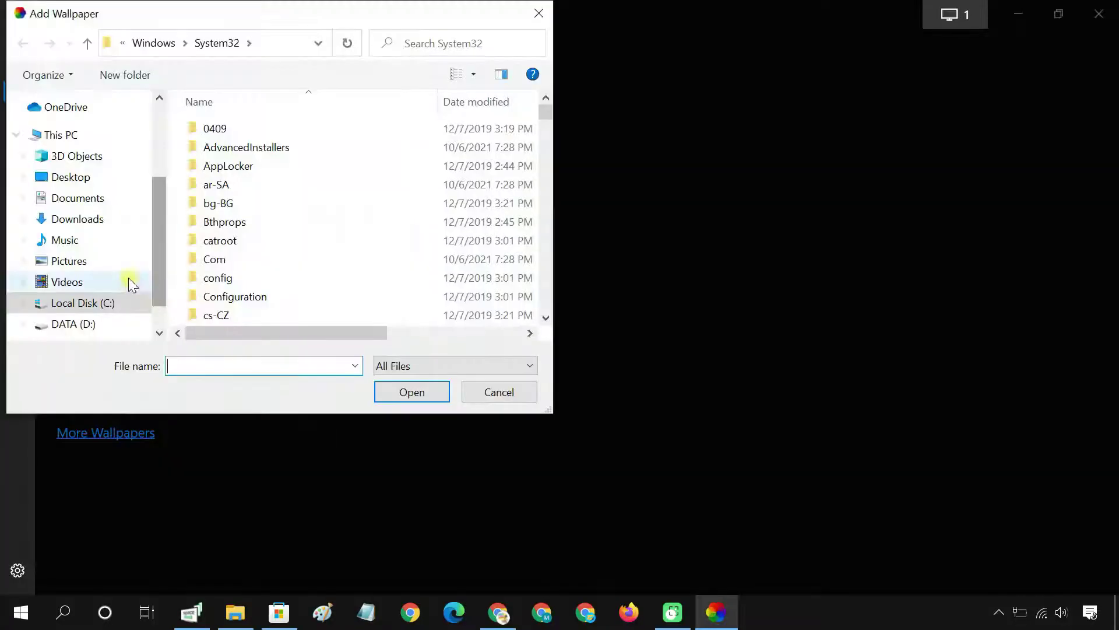
pyautogui.scroll(2, 124, 273)
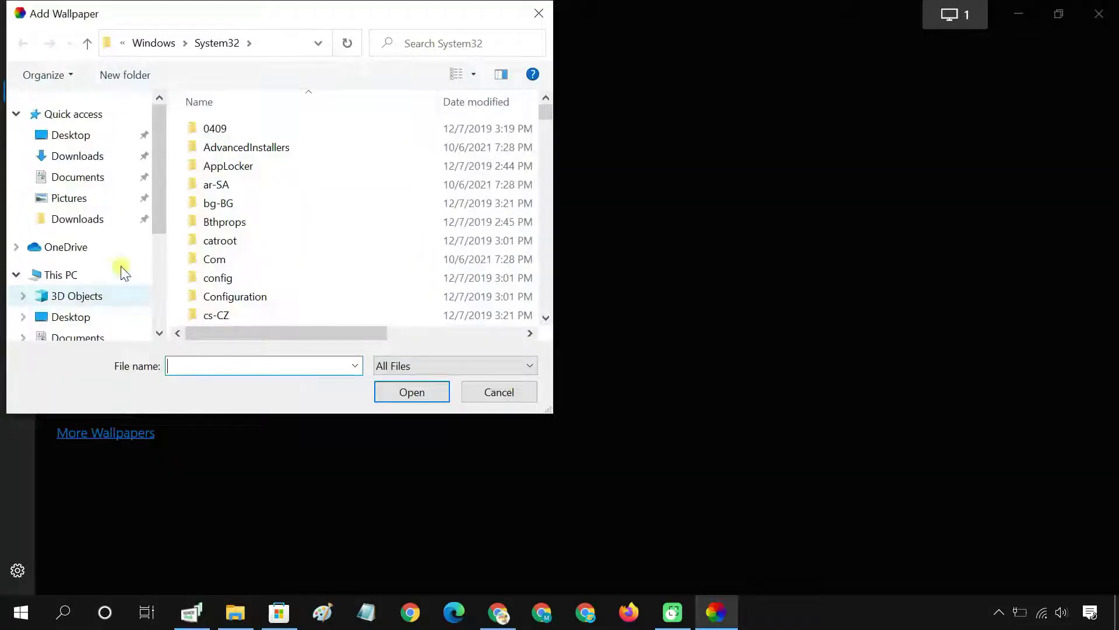
pyautogui.click(85, 163)
pyautogui.click(214, 190)
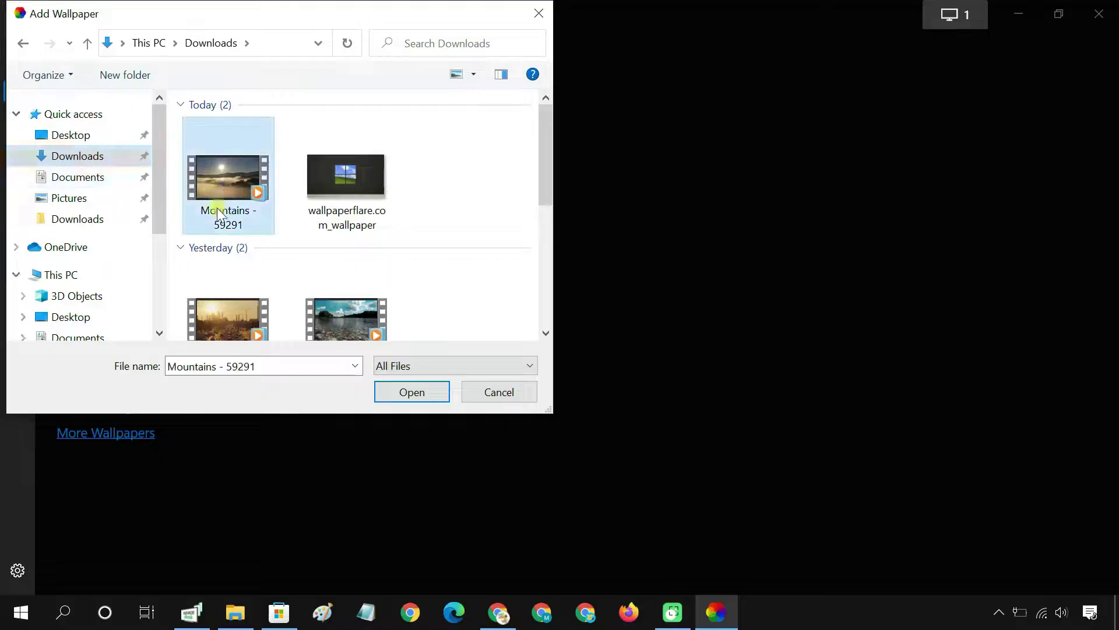
pyautogui.click(406, 395)
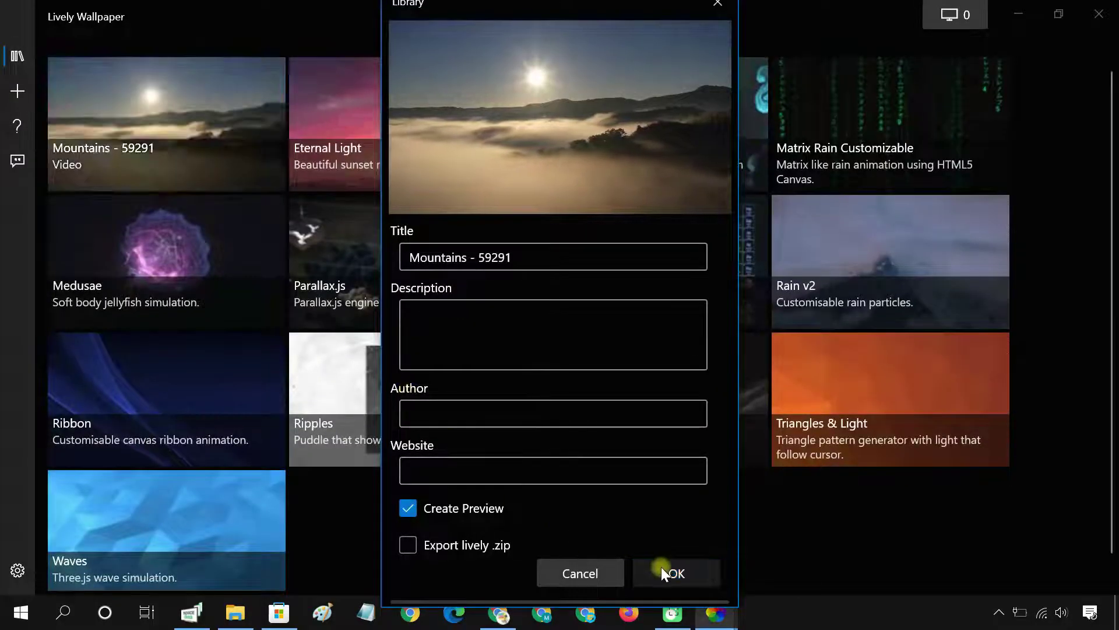
# - Confirm the Mountains - 59291 library entry, apply it as wallpaper, and minimize Lively
pyautogui.click(661, 567)
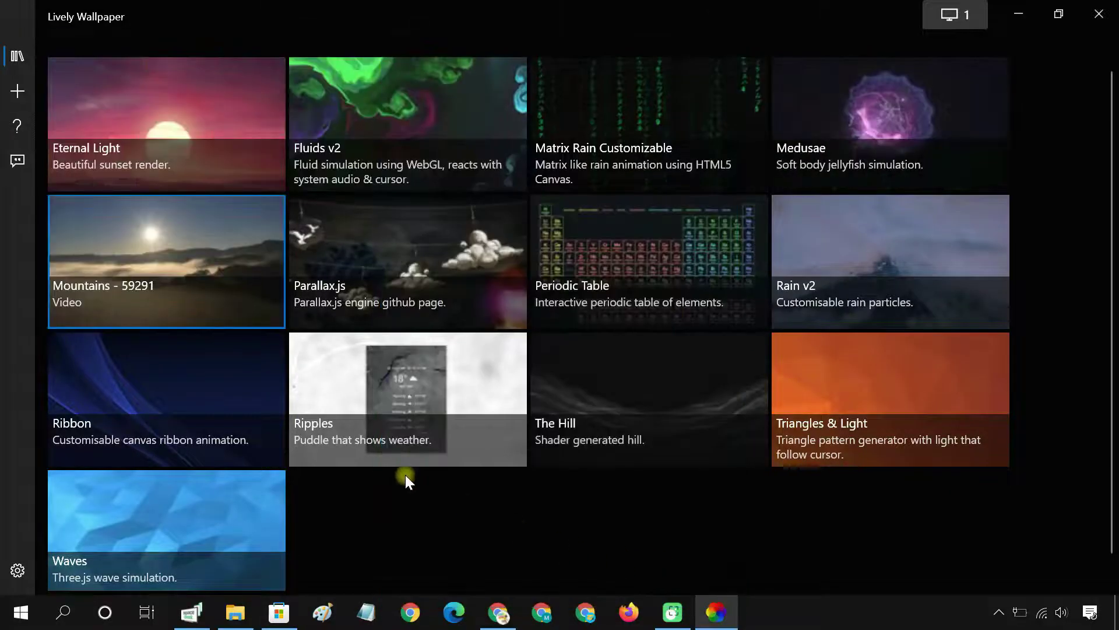
pyautogui.click(228, 367)
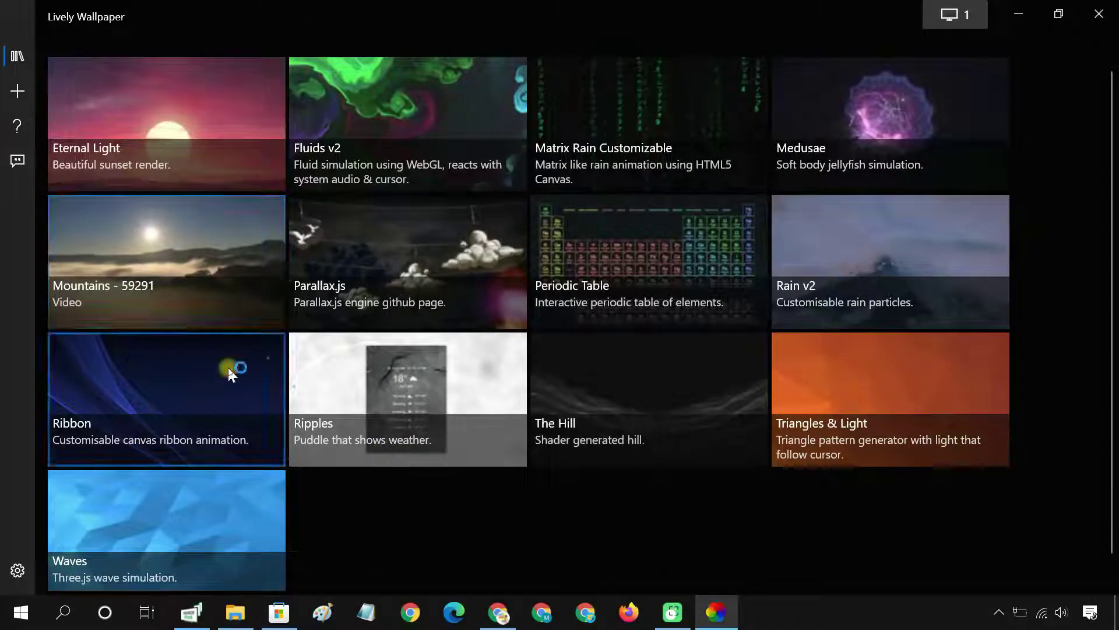
pyautogui.click(207, 259)
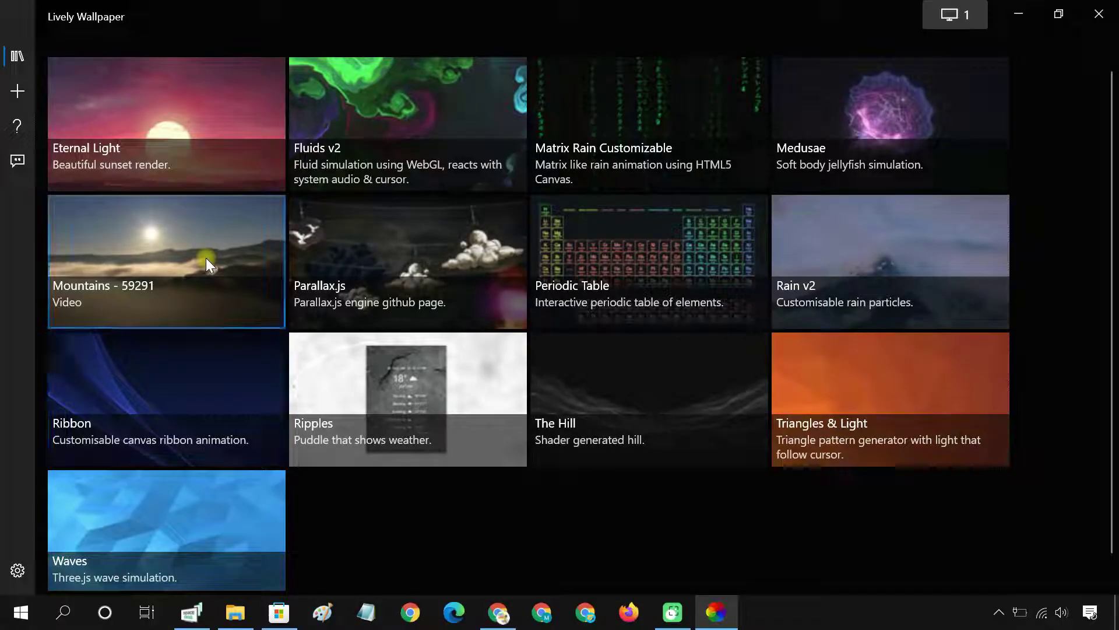
pyautogui.click(1017, 15)
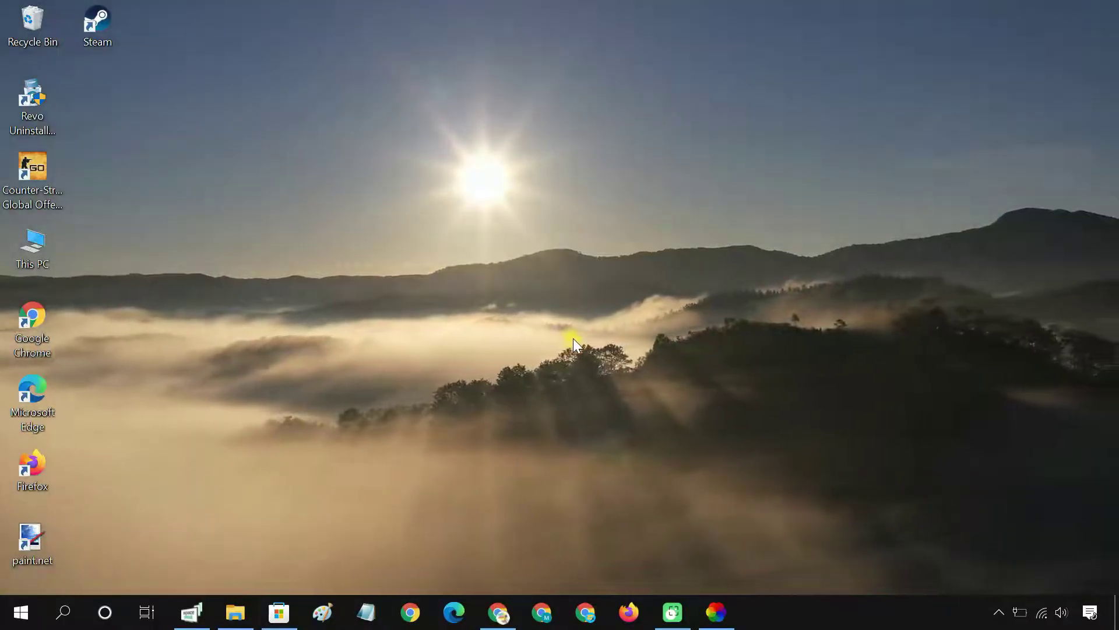
# - Customise the Mountains - 59291 wallpaper: speed about 1.05 and sound muted
pyautogui.click(720, 618)
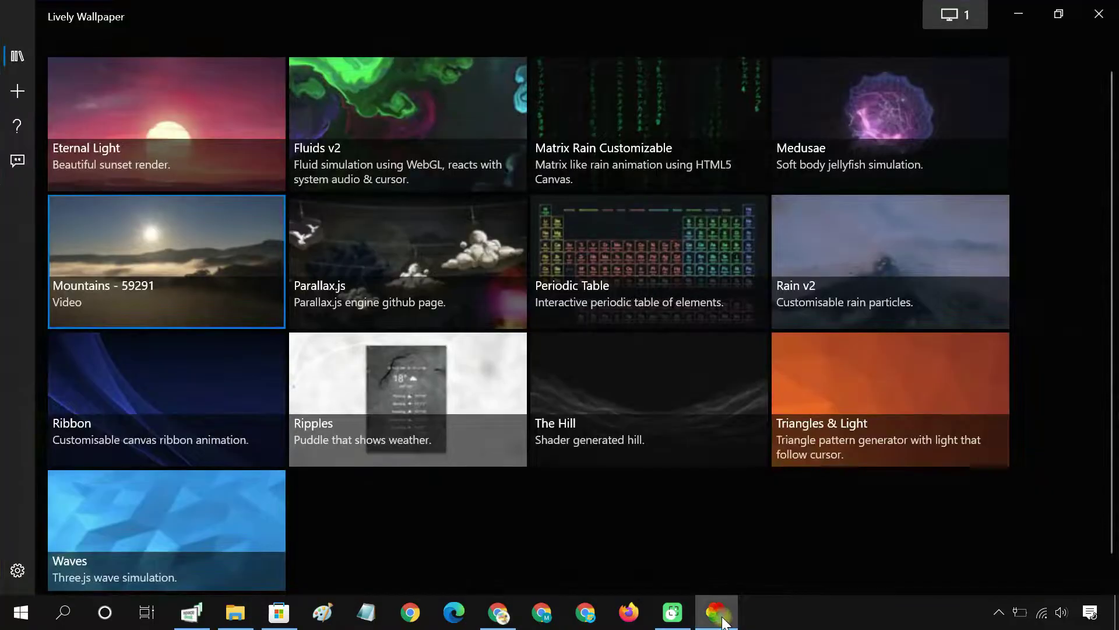
pyautogui.rightClick(198, 248)
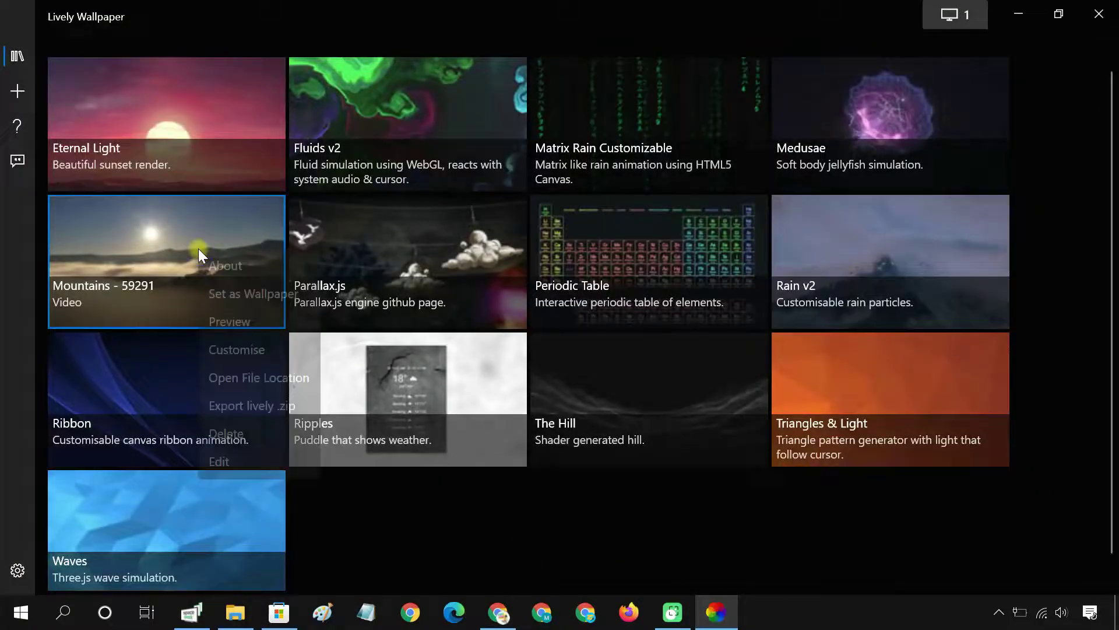
pyautogui.click(258, 348)
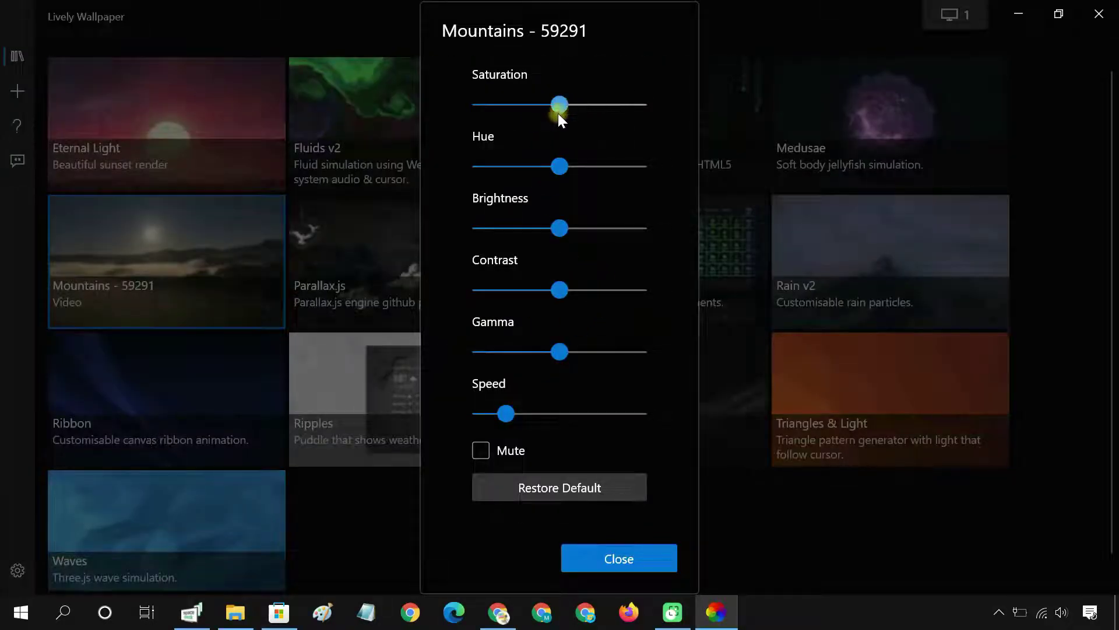
pyautogui.moveTo(509, 415)
pyautogui.mouseDown()
pyautogui.moveTo(580, 411)
pyautogui.moveTo(506, 411)
pyautogui.mouseUp()
pyautogui.click(481, 456)
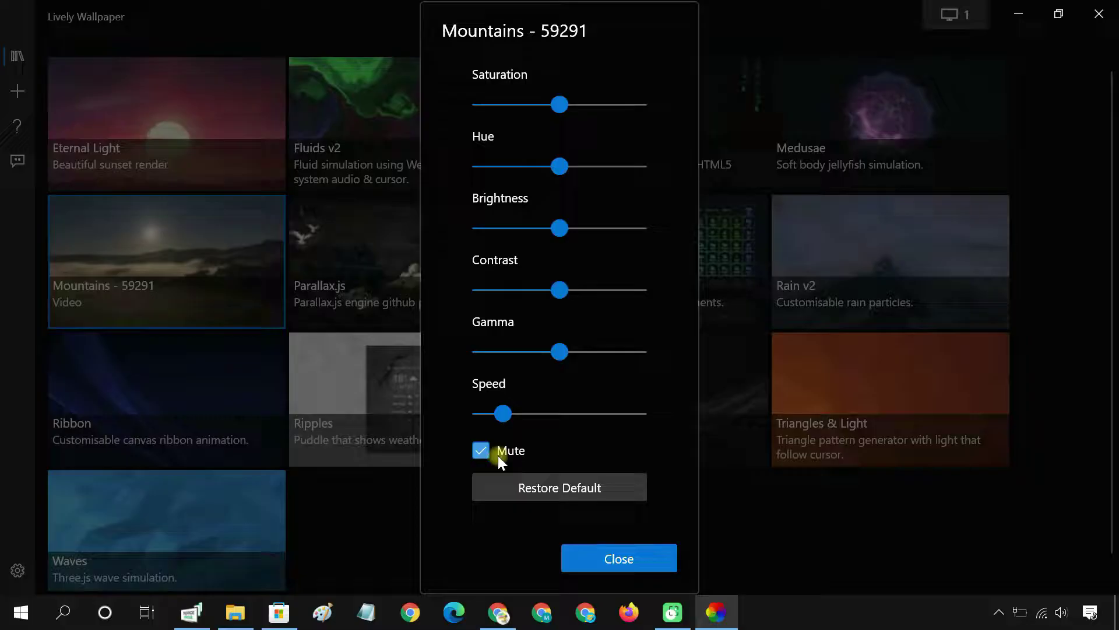
# - Close the Mountains settings and clear the old YouTube link from the add-wallpaper URL field
pyautogui.click(615, 554)
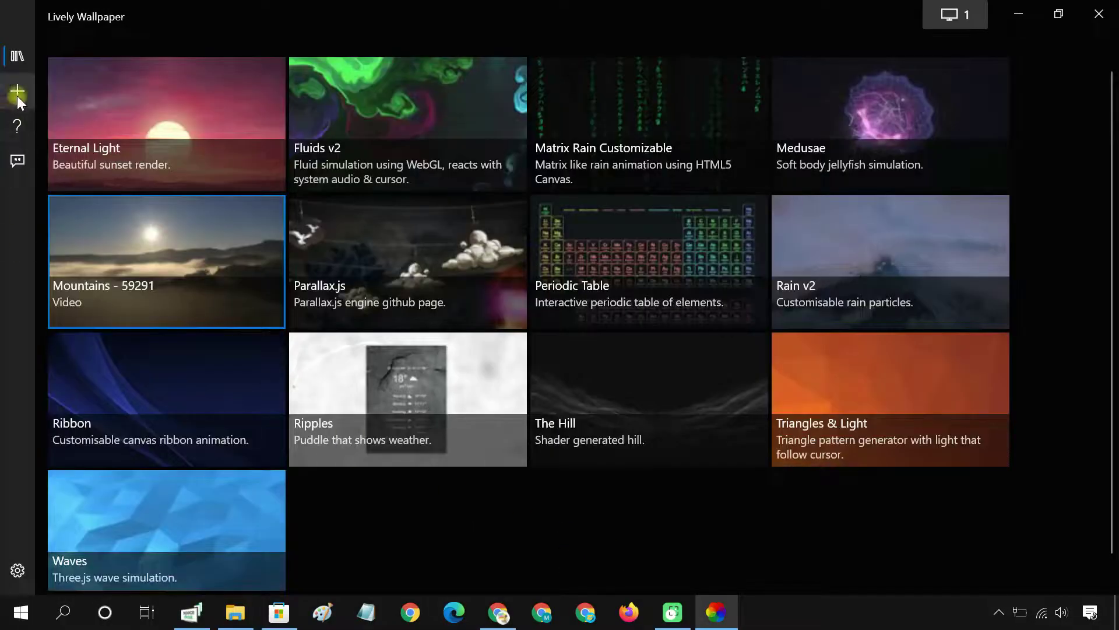
pyautogui.click(17, 94)
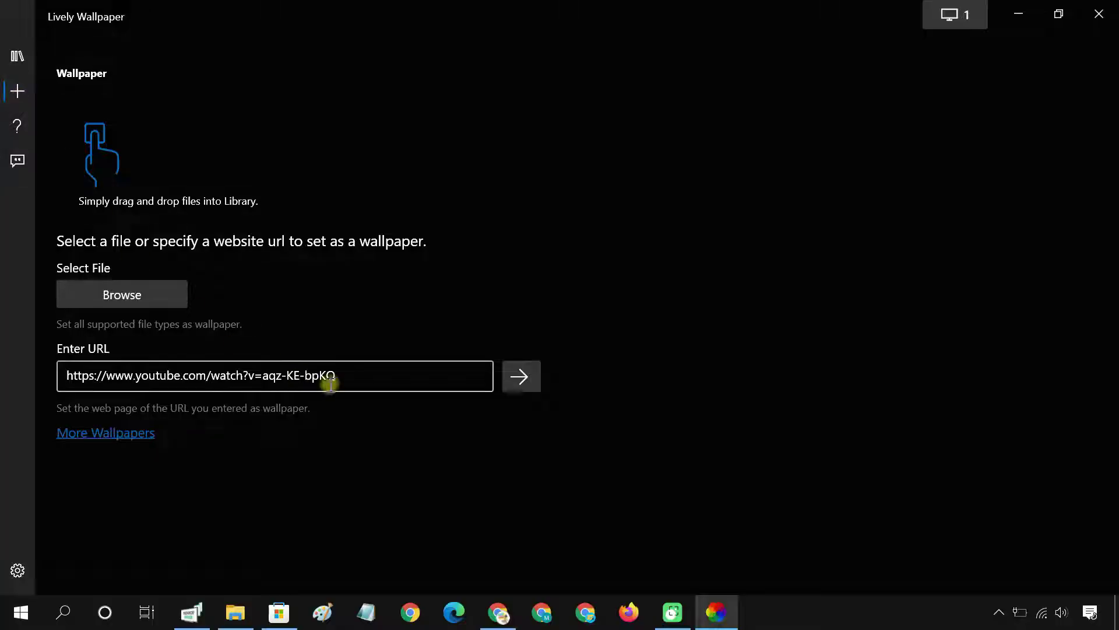
pyautogui.moveTo(332, 376); pyautogui.dragTo(79, 378)
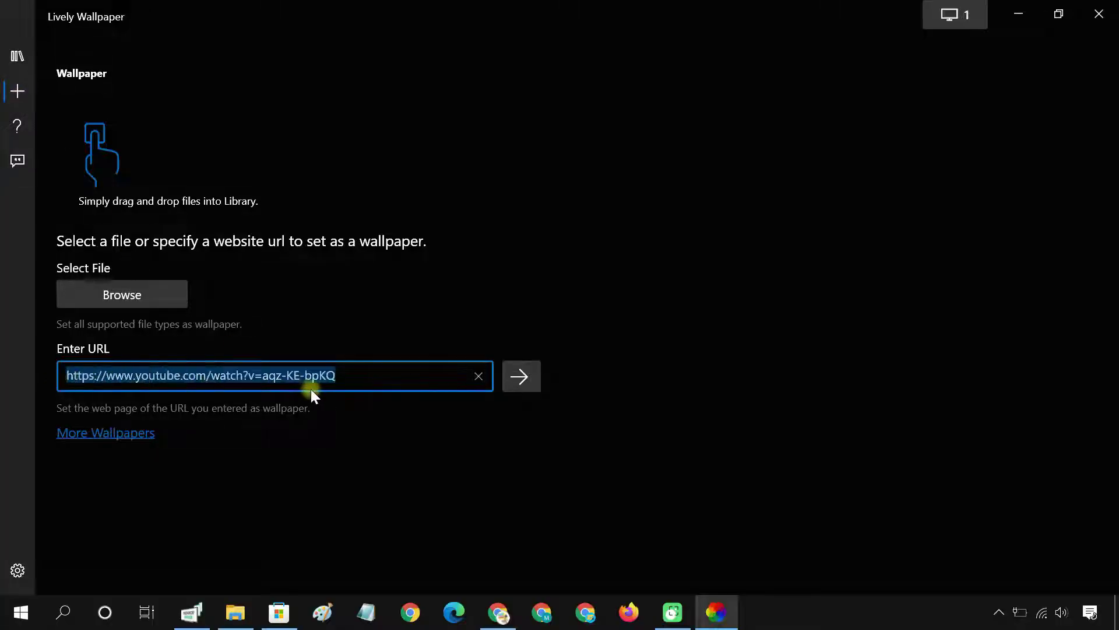
pyautogui.press('BackSpace')
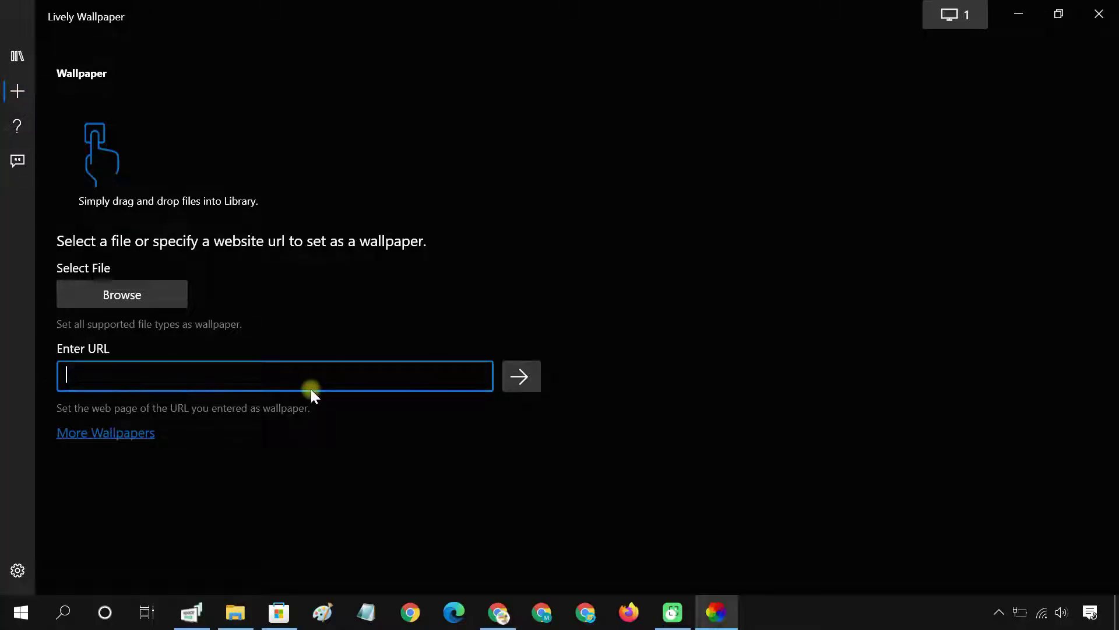
# - Open the SOM channel's Stranger Things Clouds Live Wallpaper video and copy its URL
pyautogui.click(498, 612)
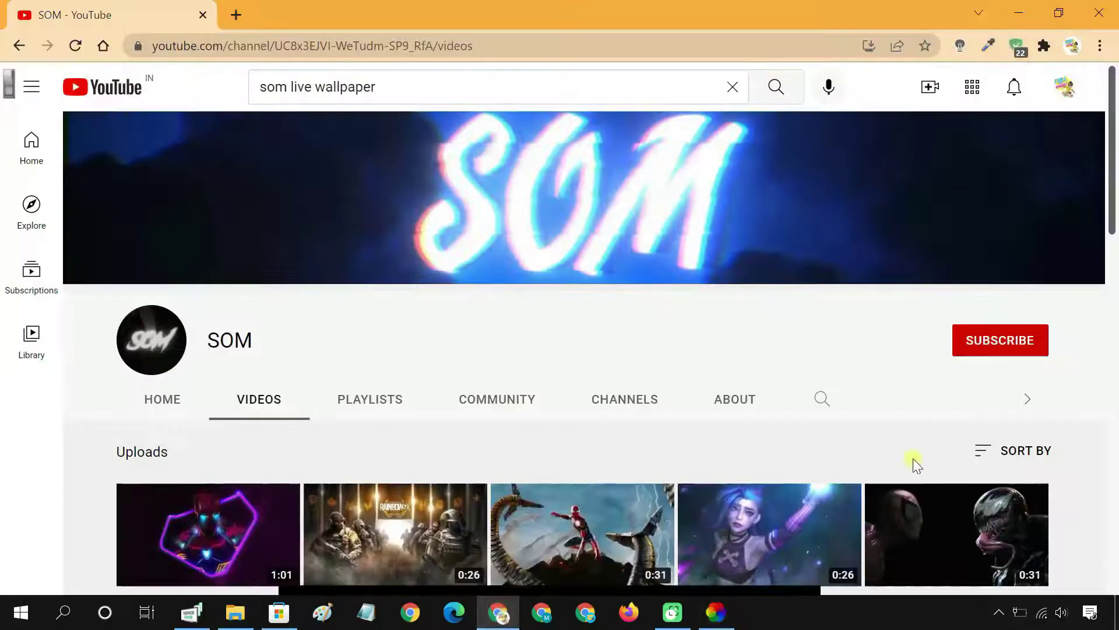
pyautogui.scroll(-5, 913, 457)
pyautogui.scroll(-10, 913, 463)
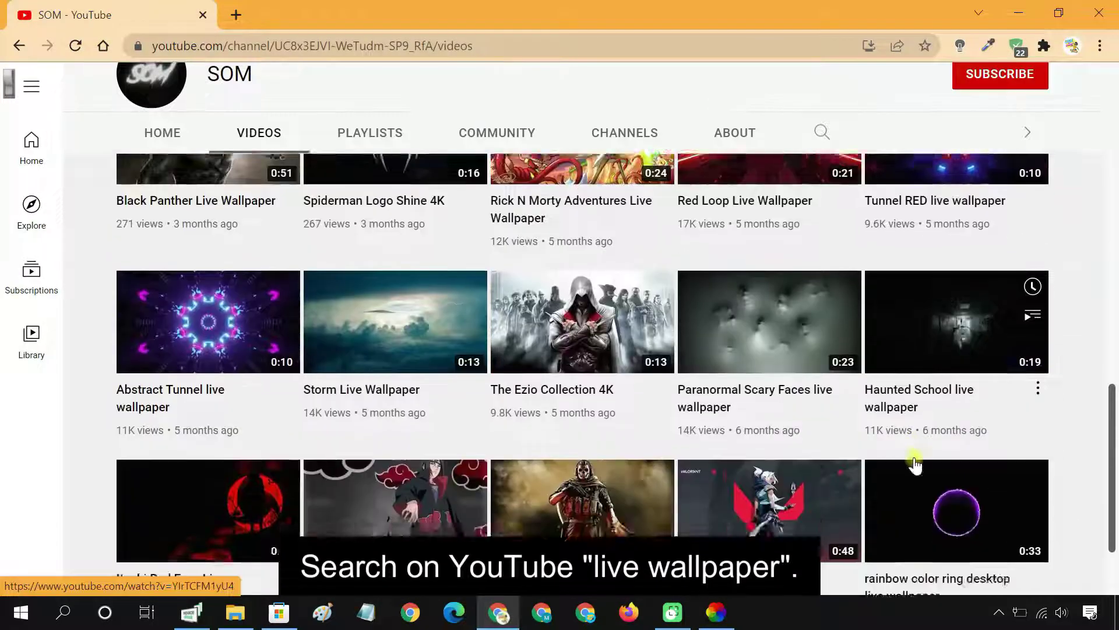
pyautogui.scroll(-8, 916, 463)
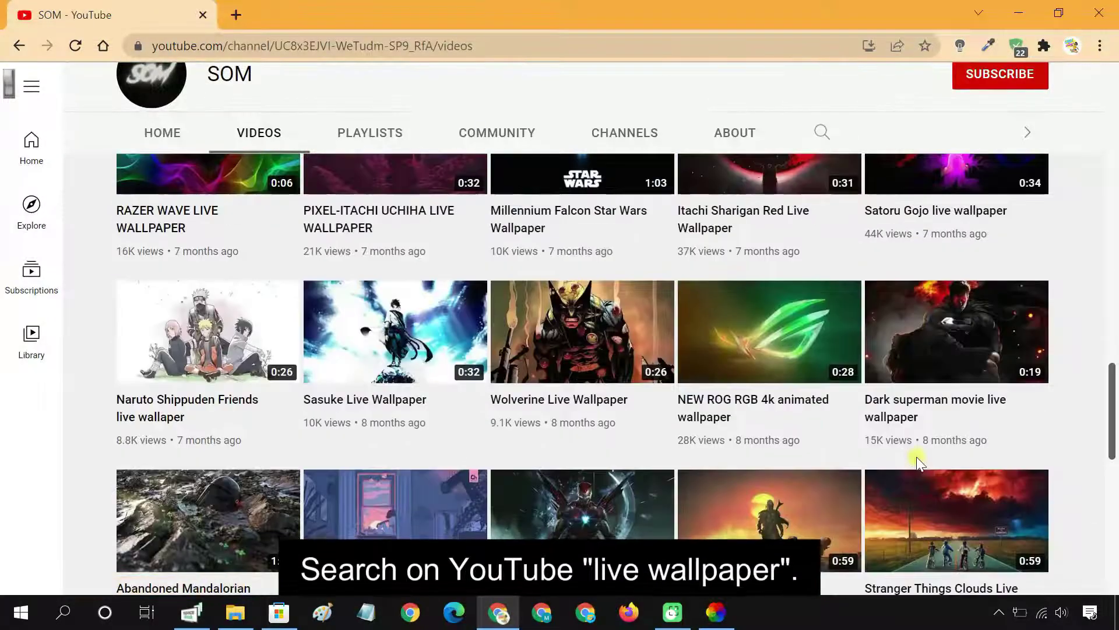
pyautogui.click(952, 516)
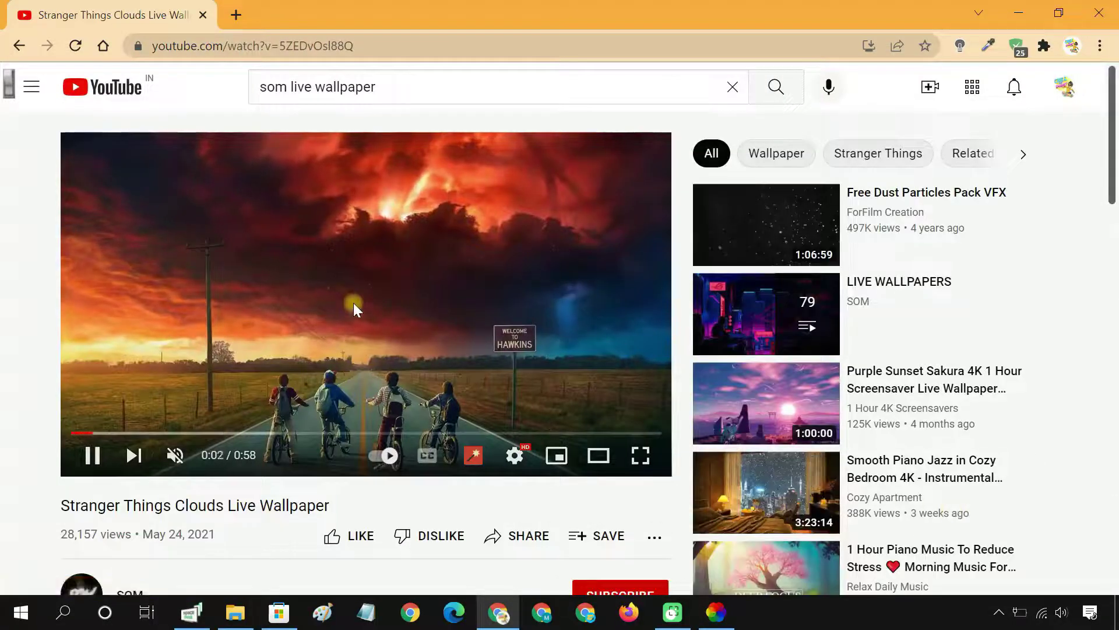
pyautogui.click(353, 303)
pyautogui.click(396, 44)
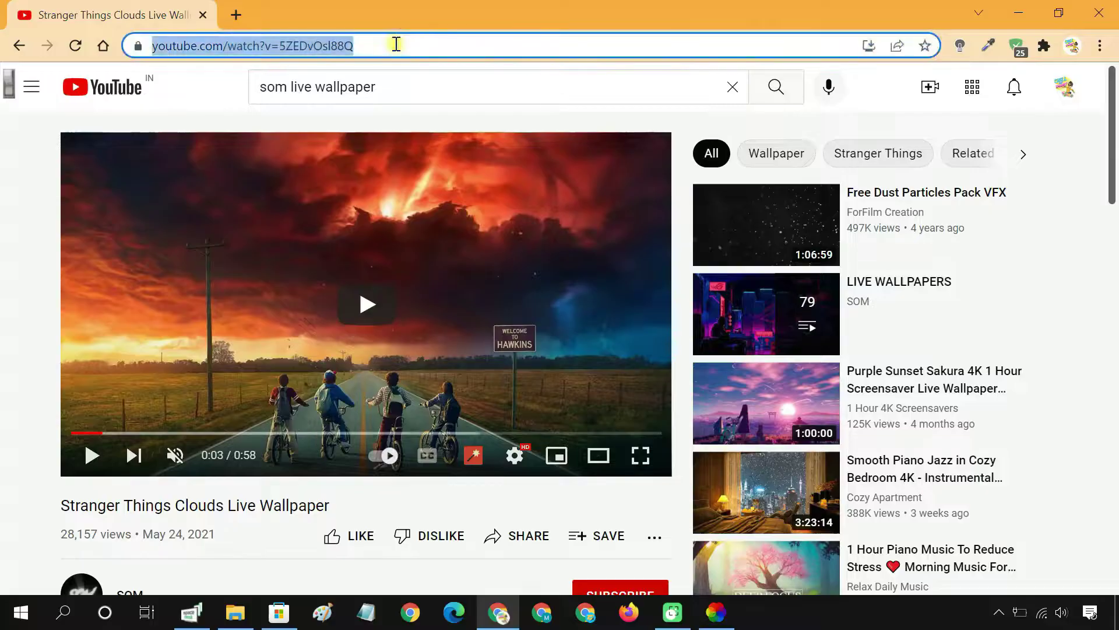
# - Paste the YouTube link into Lively's Enter URL field and submit it
pyautogui.click(720, 615)
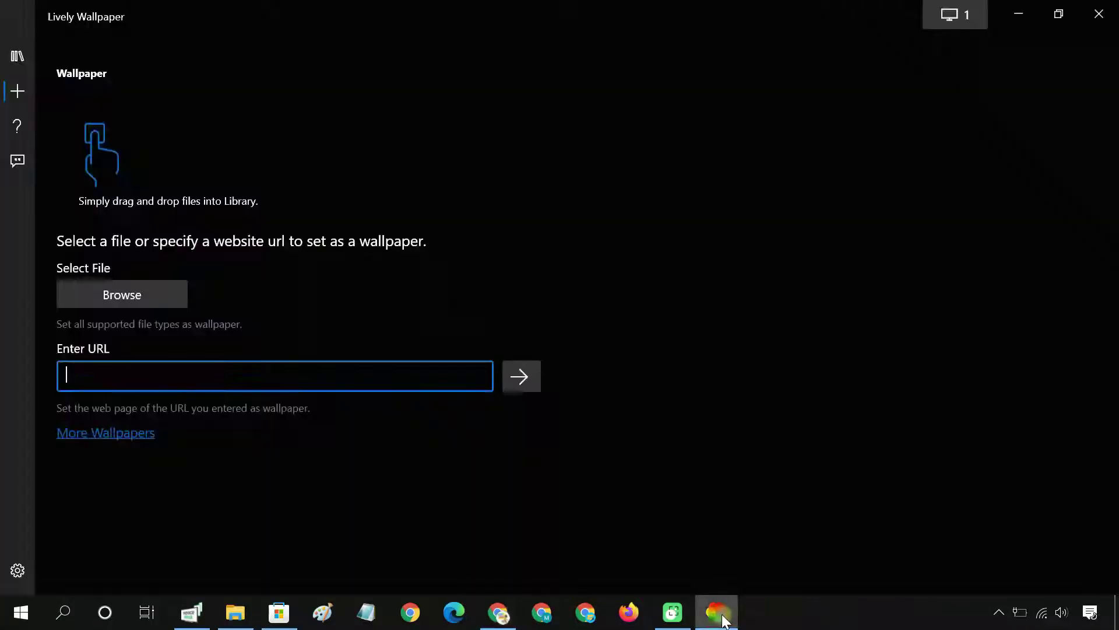
pyautogui.write('https://www.youtube.com/watch?v=5ZEDvOsI88Q')
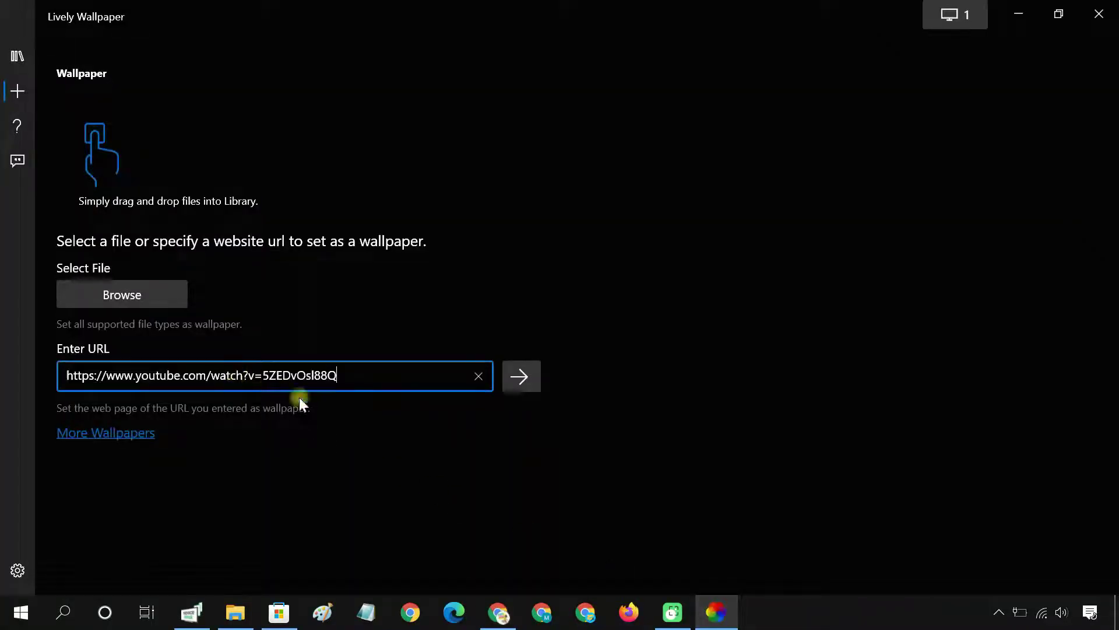
pyautogui.click(526, 381)
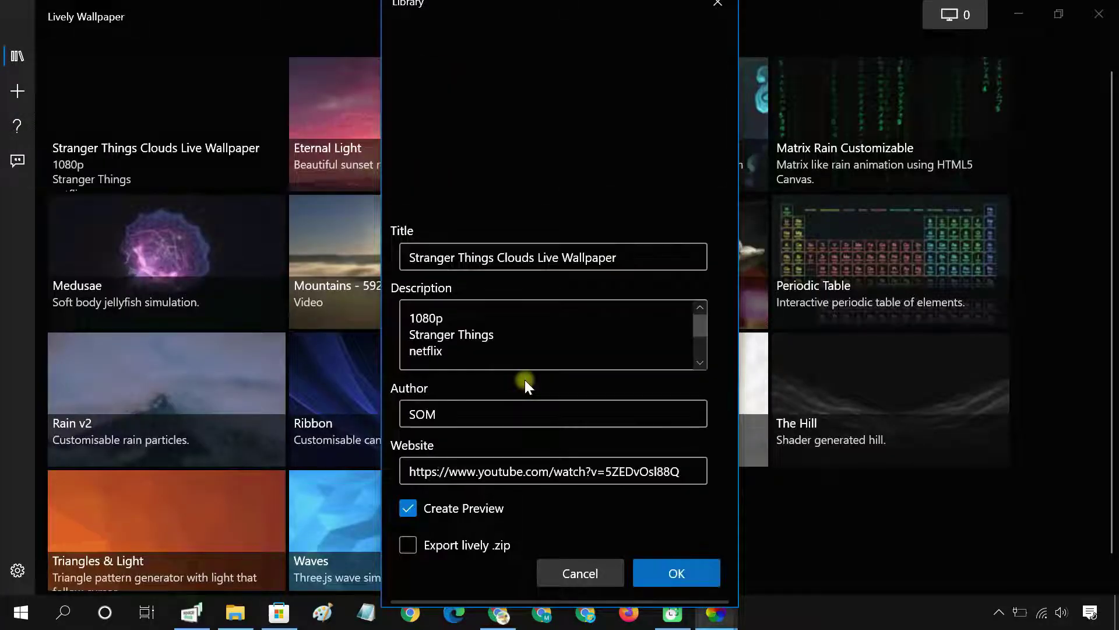
# - Confirm the Stranger Things Clouds entry, apply it as wallpaper, and minimize Lively and Chrome
pyautogui.click(665, 568)
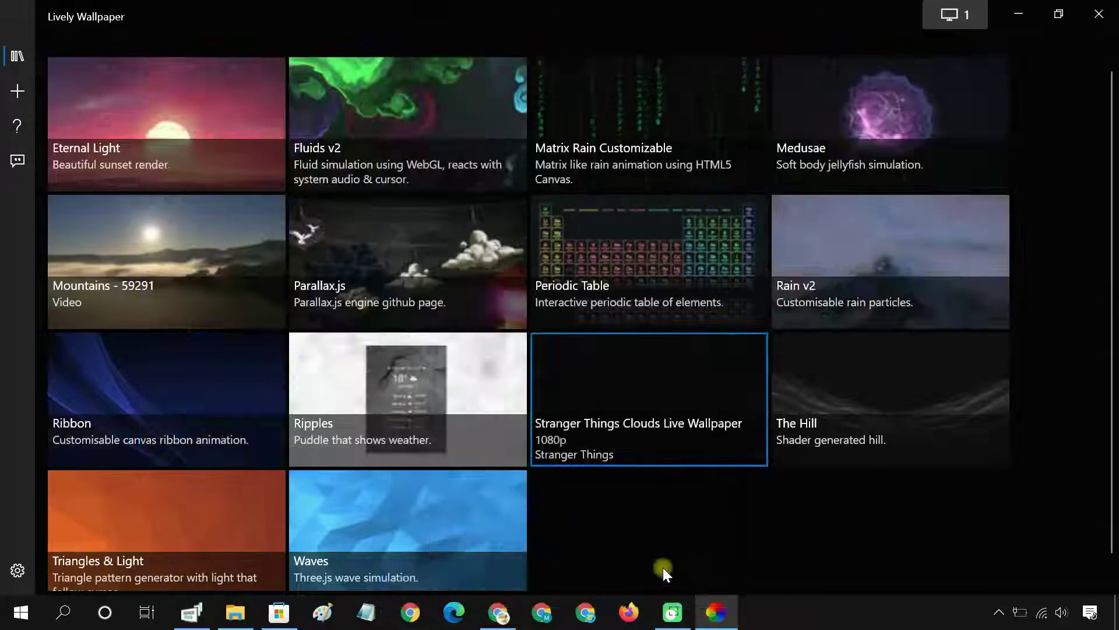
pyautogui.click(806, 404)
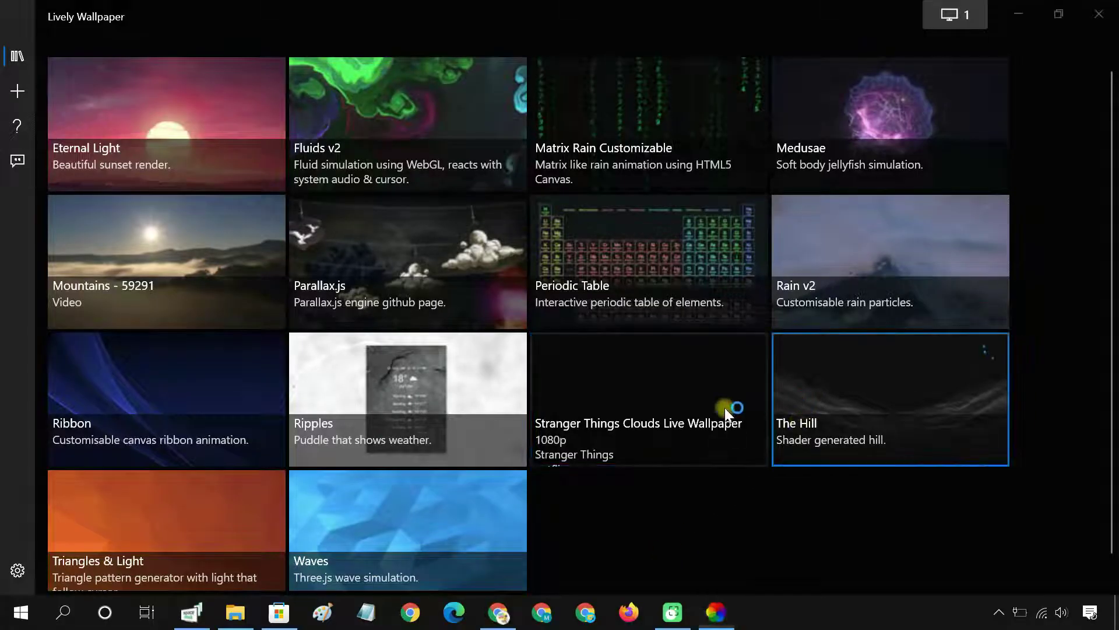
pyautogui.click(664, 386)
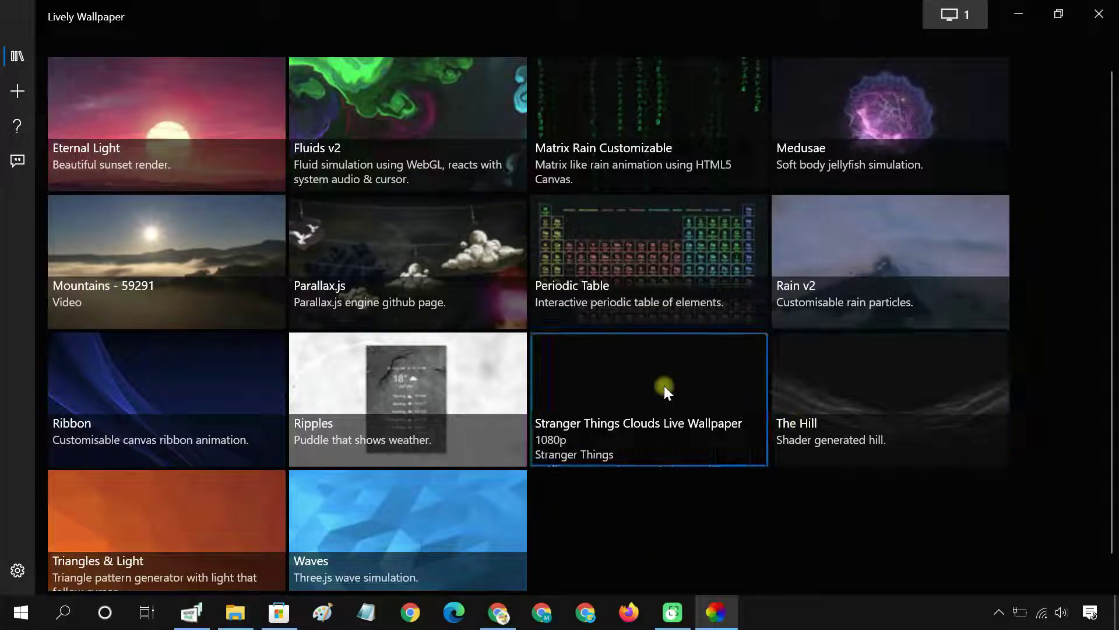
pyautogui.click(1018, 20)
pyautogui.click(1024, 15)
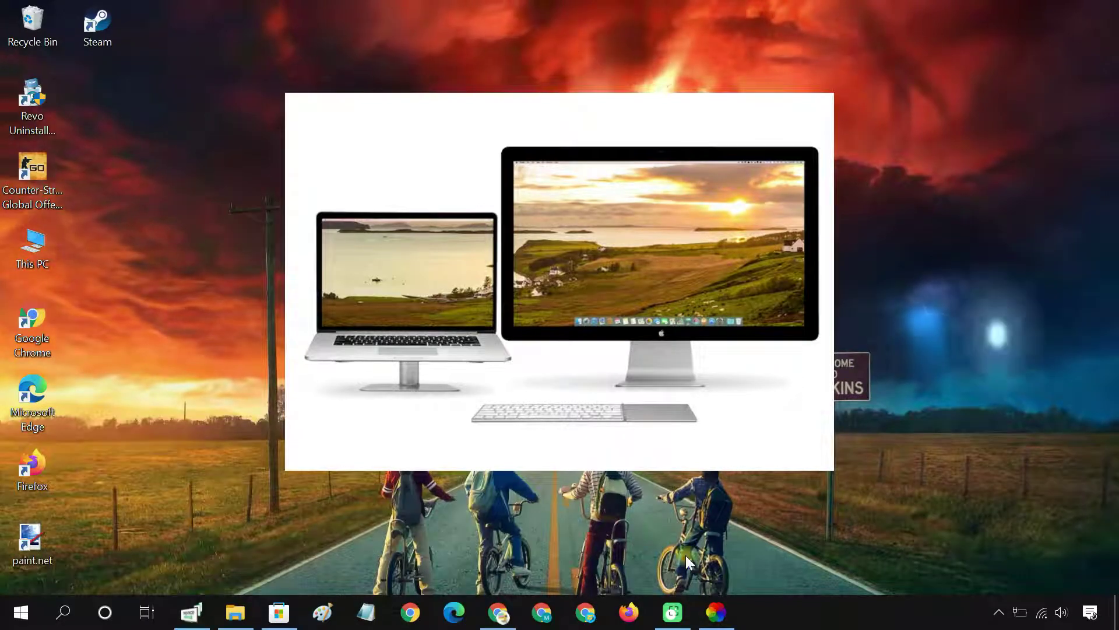
# - Select monitor 2 and set Eternal Light as its wallpaper
pyautogui.click(718, 612)
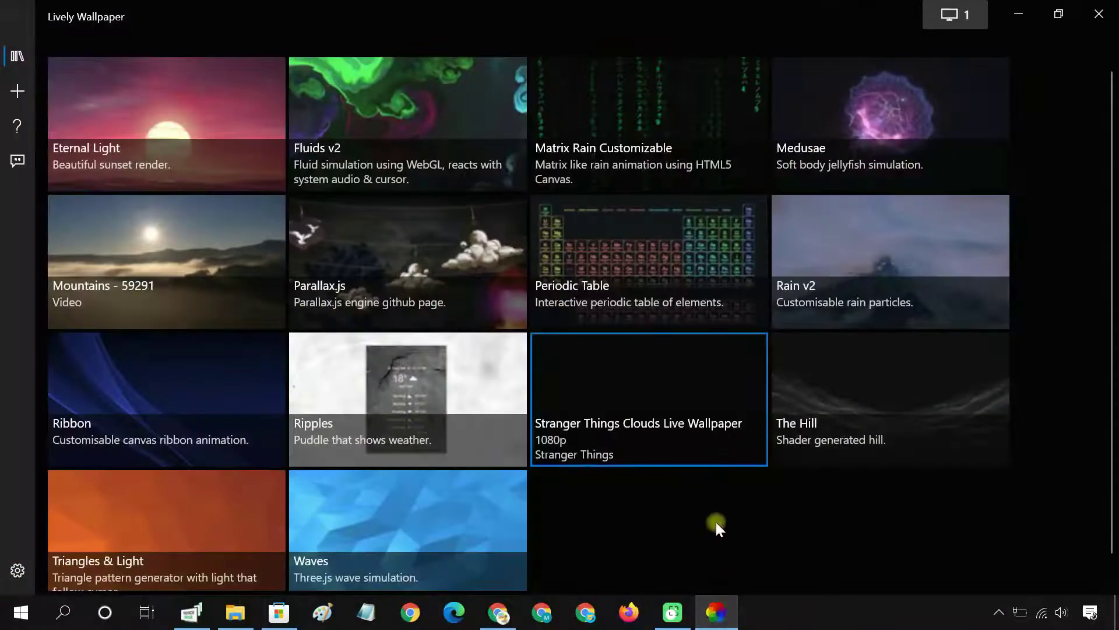
pyautogui.click(954, 15)
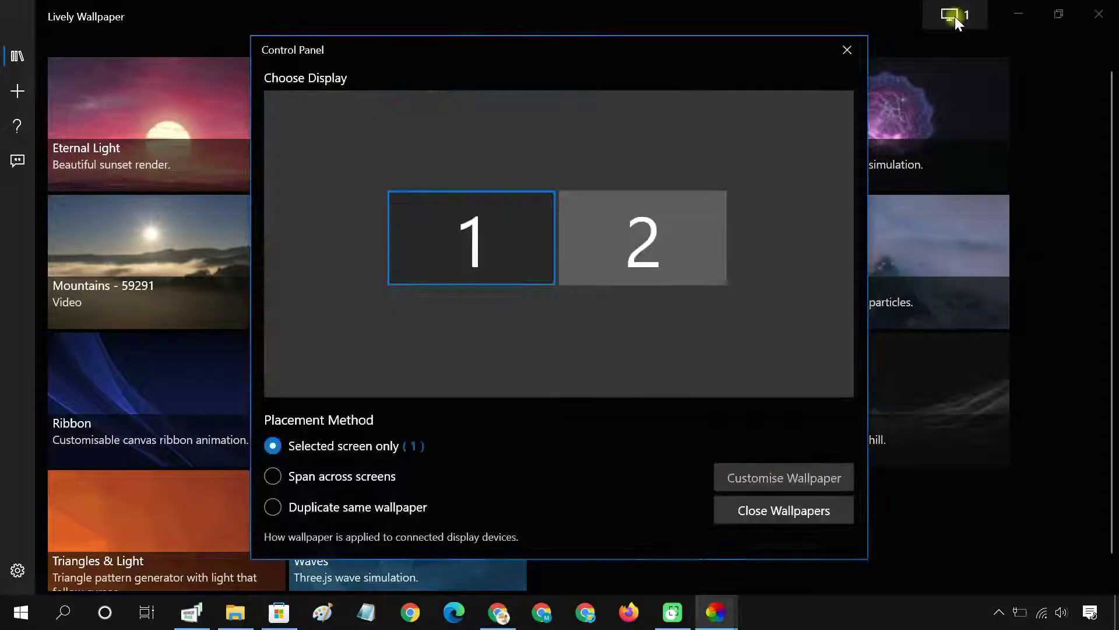
pyautogui.click(633, 237)
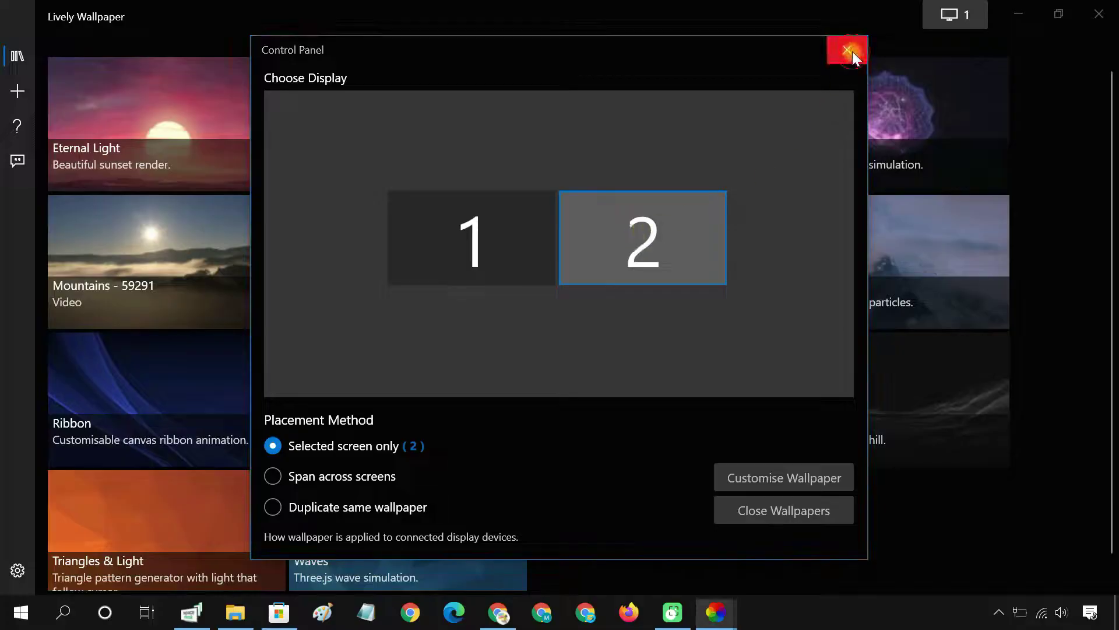
pyautogui.click(848, 50)
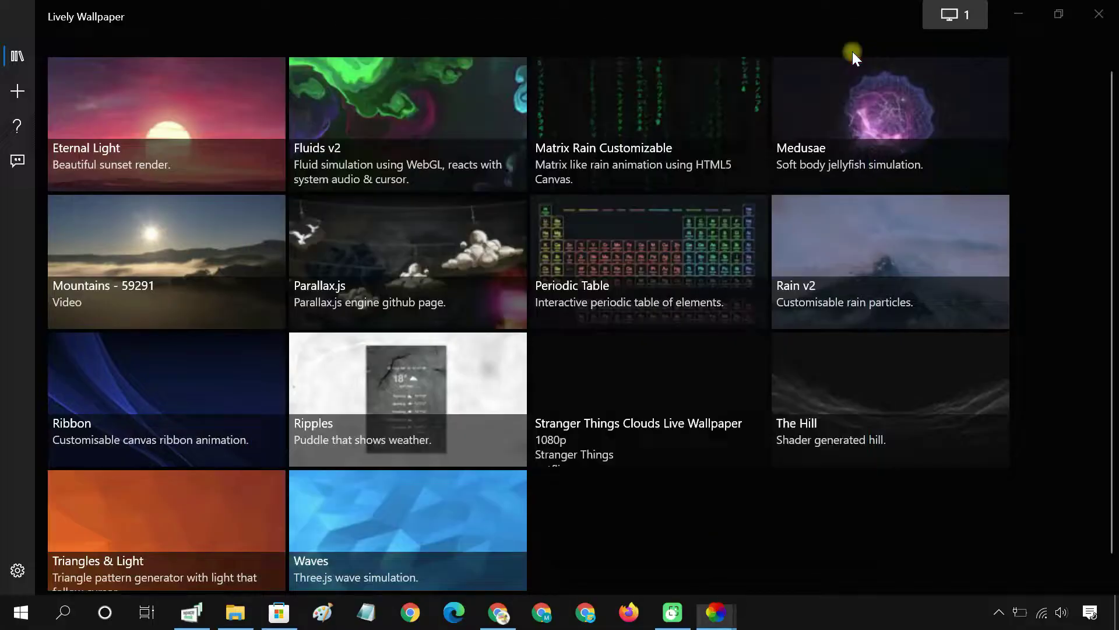
pyautogui.click(222, 109)
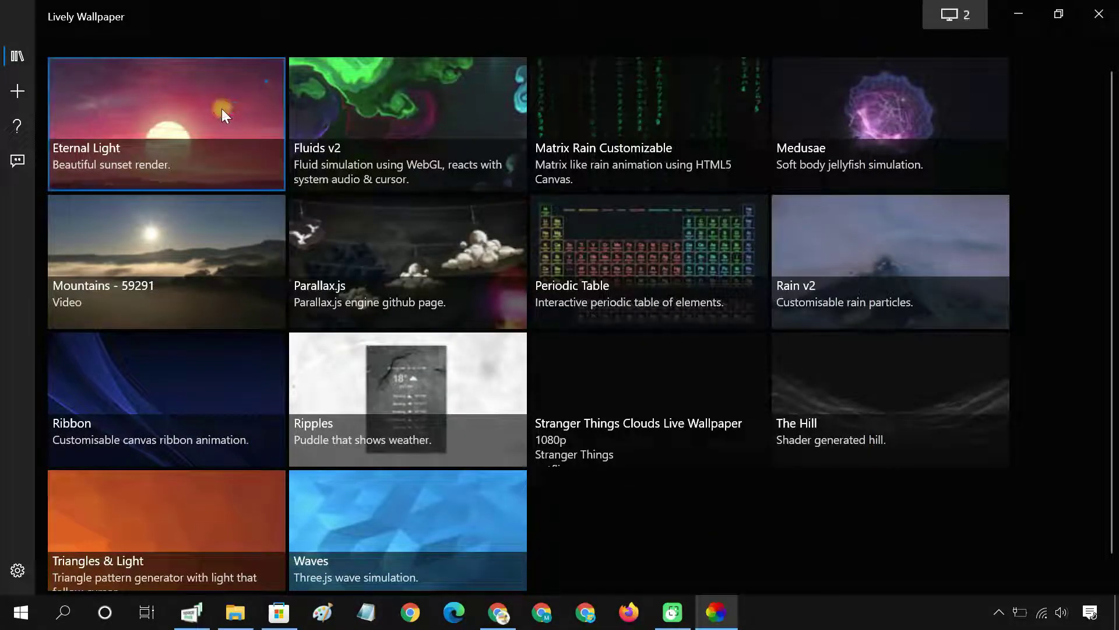
# - Switch the display selection back to monitor 1, which keeps Mountains - 59291
pyautogui.click(956, 16)
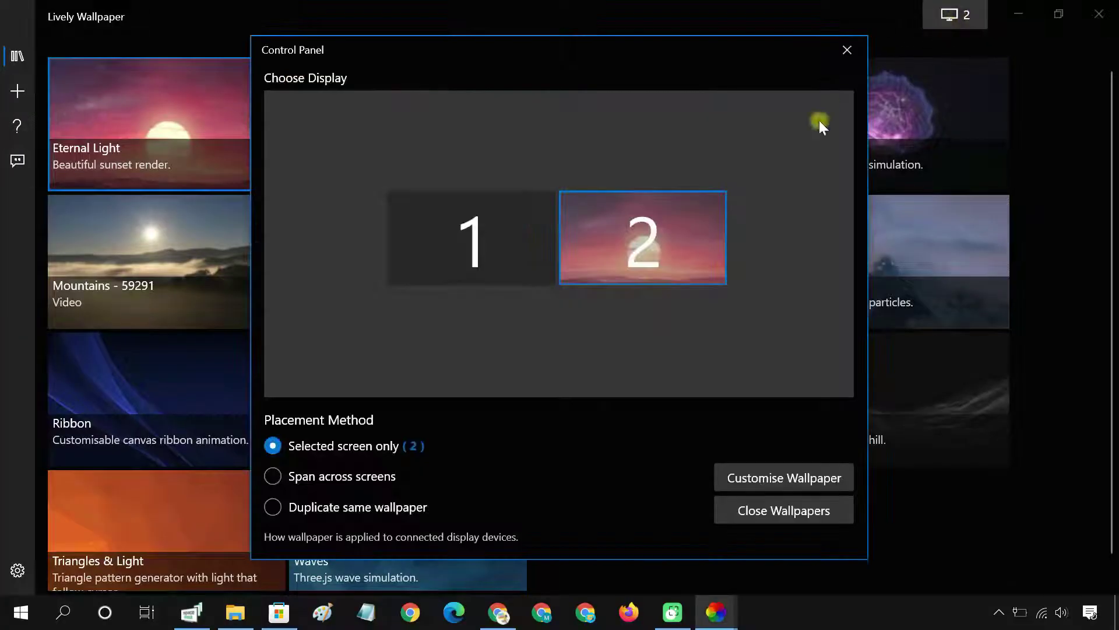
pyautogui.click(491, 260)
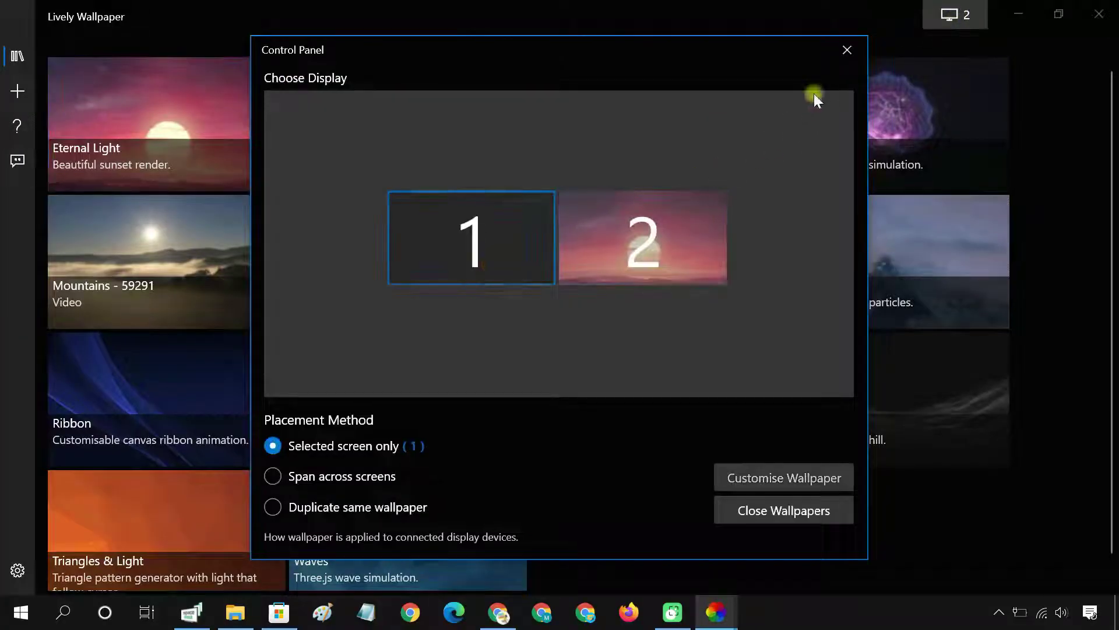
pyautogui.click(844, 52)
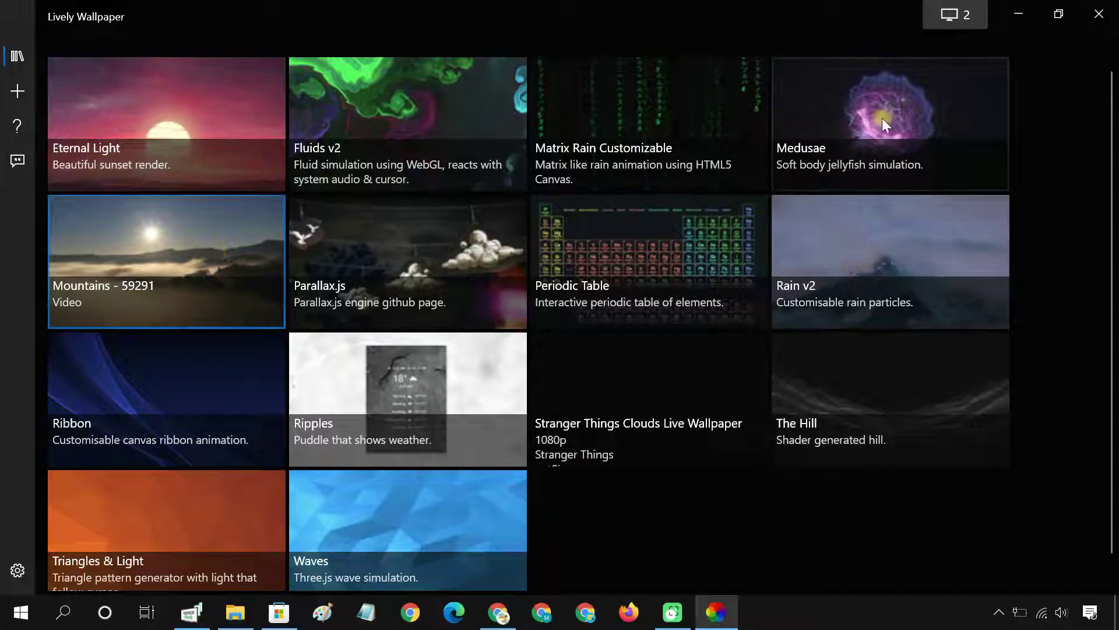
pyautogui.click(945, 19)
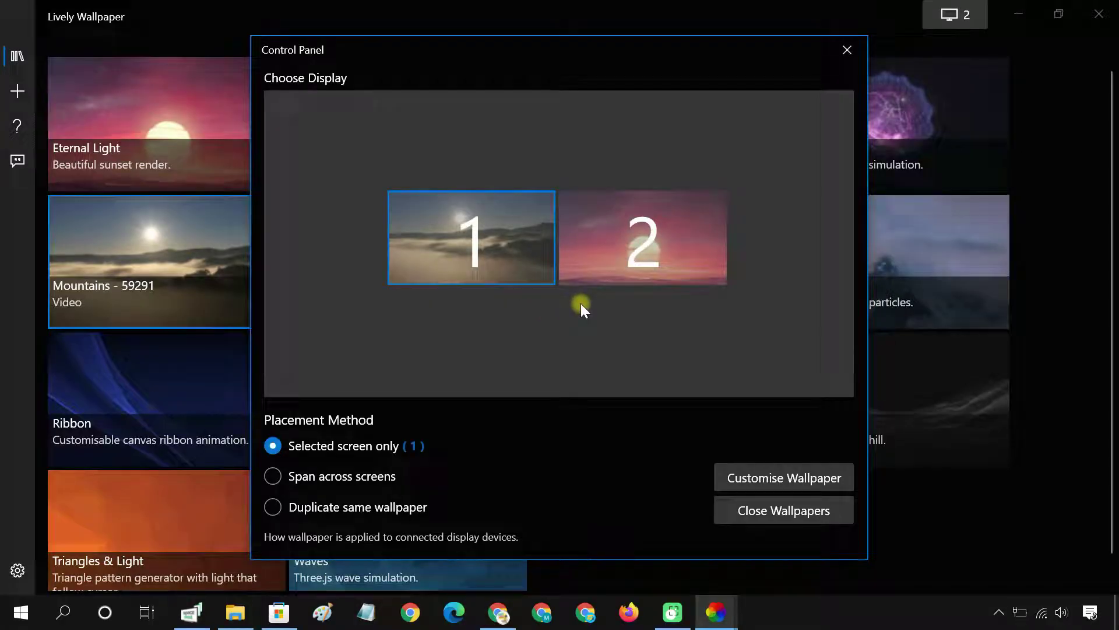
# - Close all running wallpapers and the Control Panel, then check the desktop and restore Lively
pyautogui.click(274, 508)
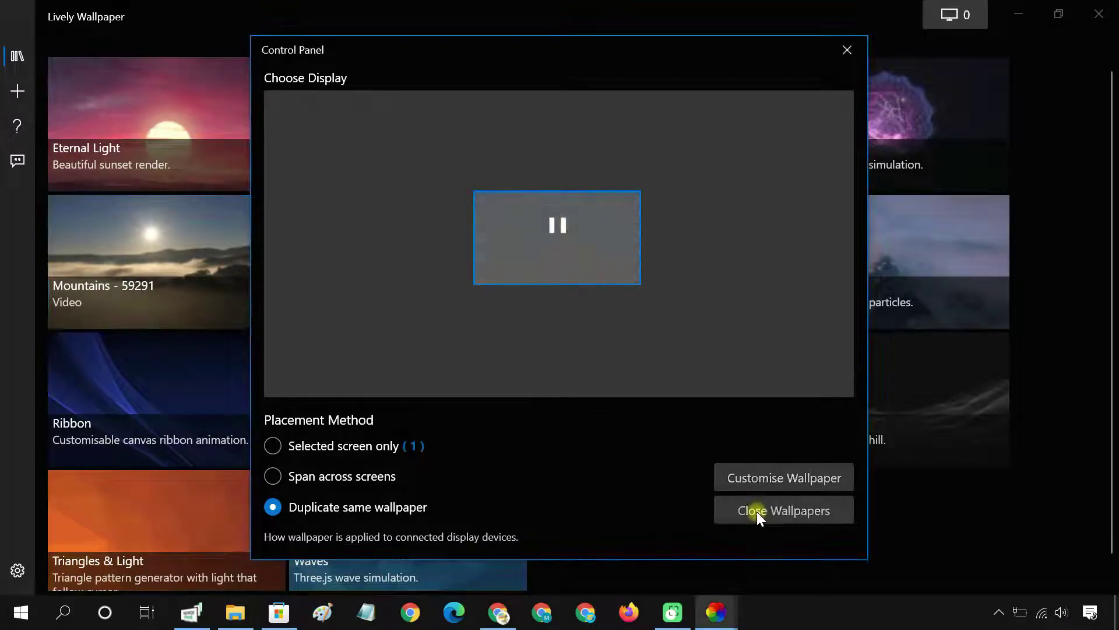
pyautogui.click(847, 50)
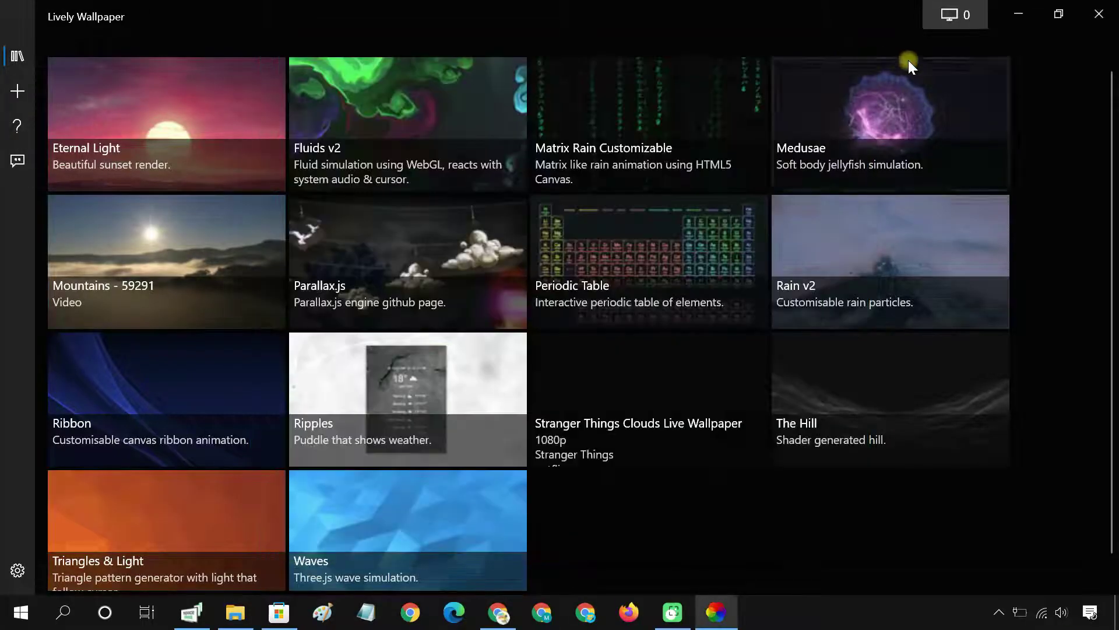
pyautogui.click(1019, 16)
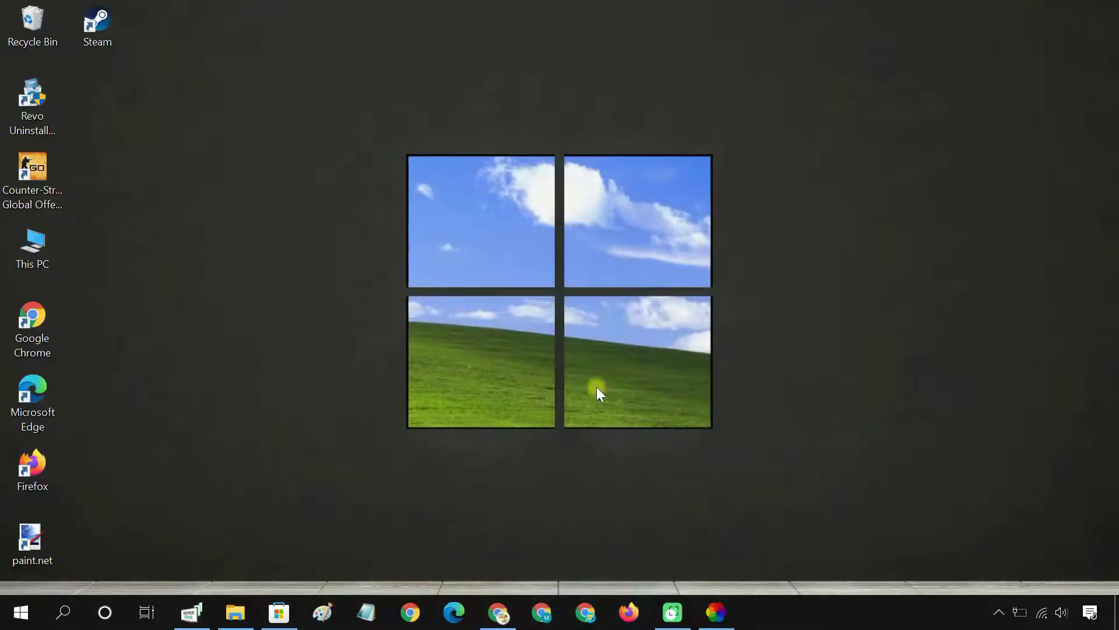
pyautogui.click(718, 610)
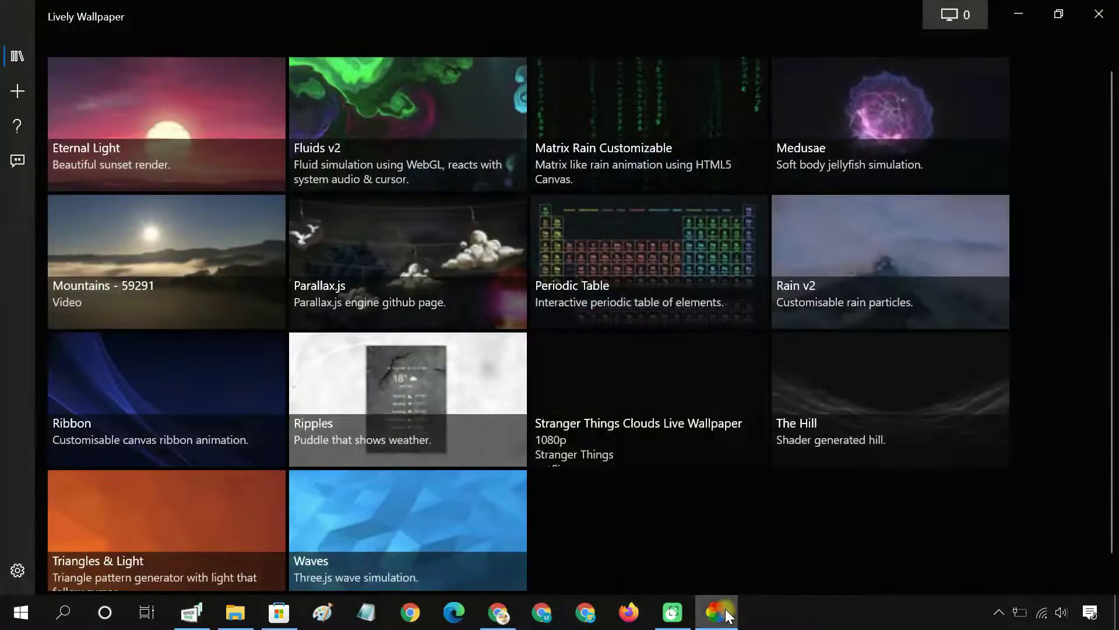
# - In Performance settings, set wallpapers to pause when on battery power
pyautogui.click(17, 570)
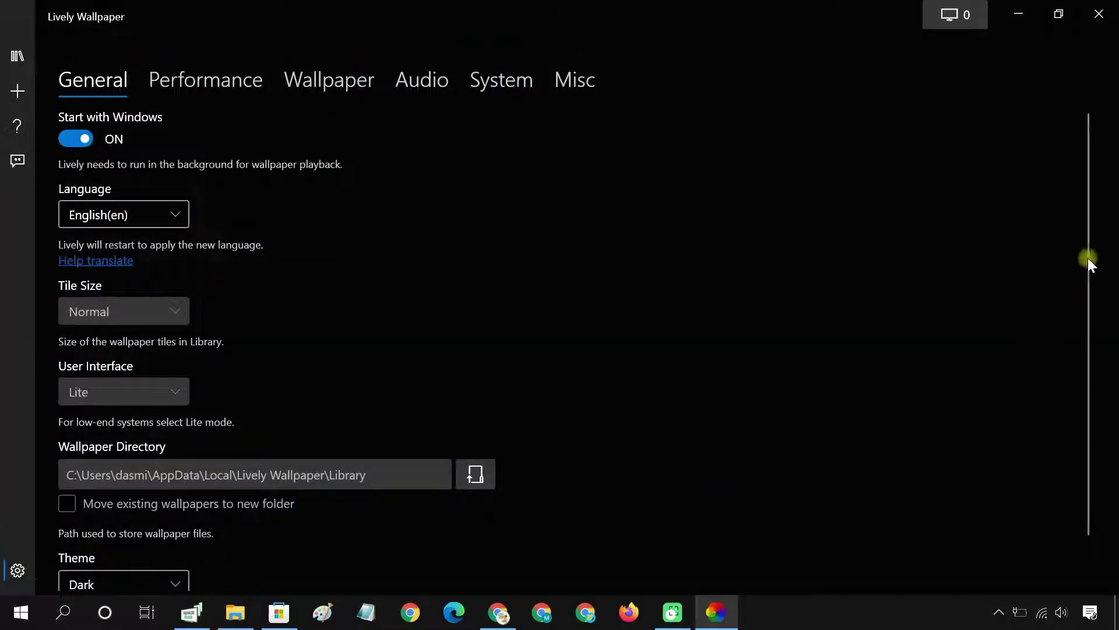
pyautogui.moveTo(1089, 255); pyautogui.dragTo(1079, 380)
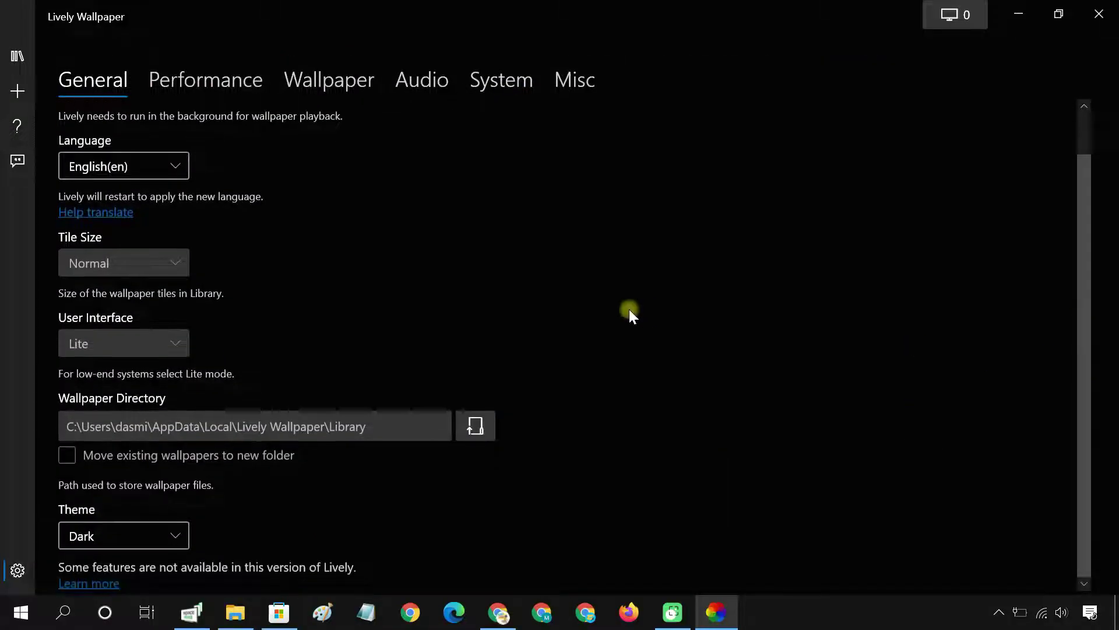
pyautogui.click(242, 85)
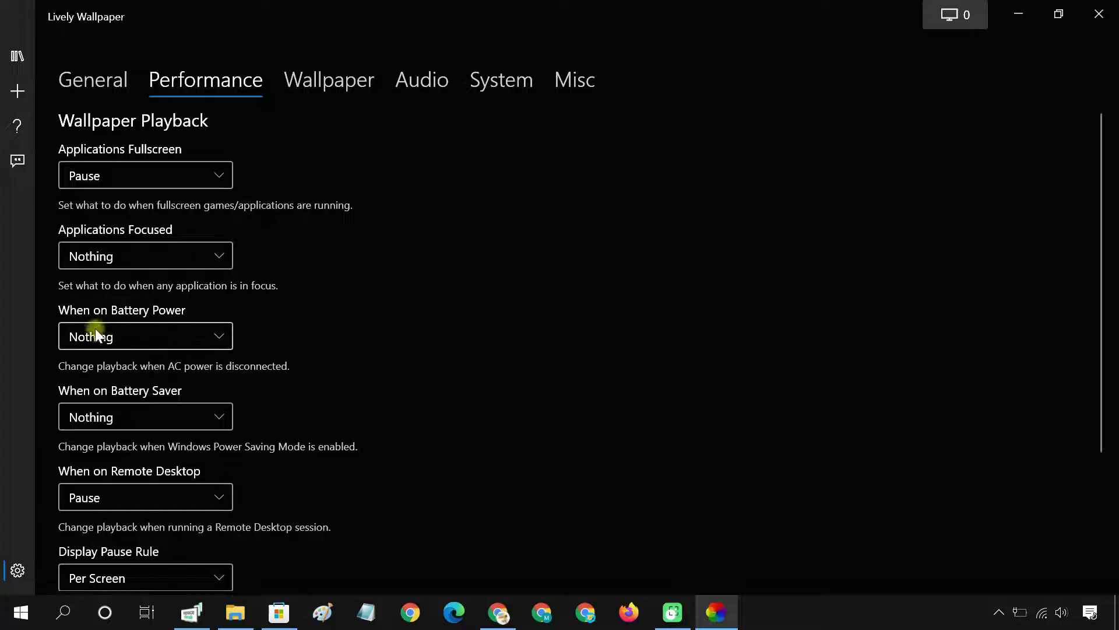
pyautogui.click(177, 331)
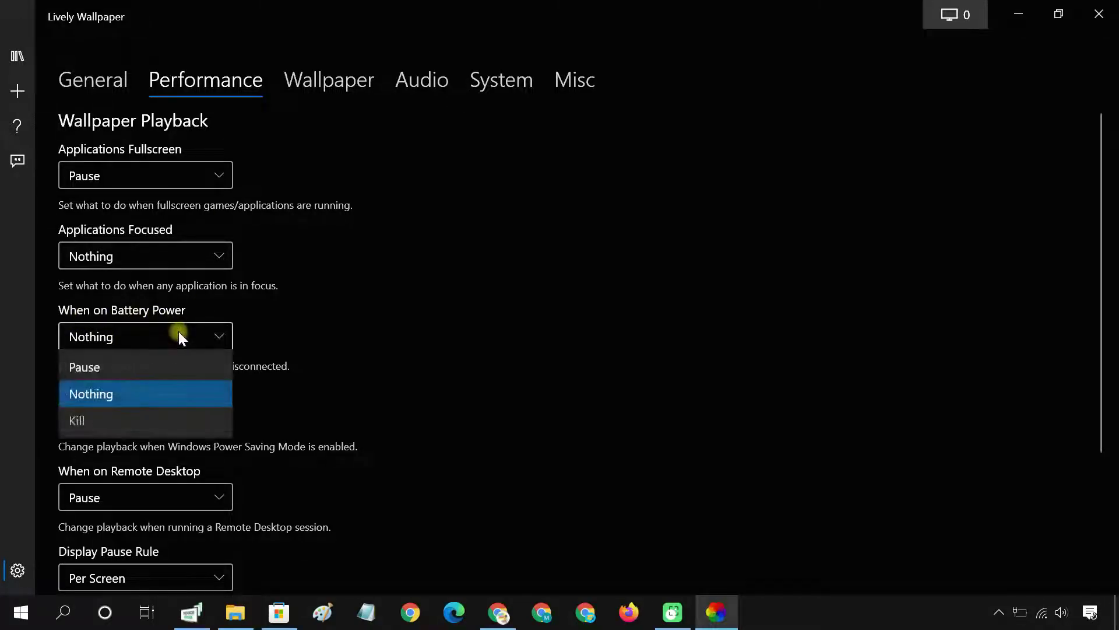
pyautogui.click(103, 366)
pyautogui.scroll(-1, 347, 386)
pyautogui.scroll(-3, 346, 386)
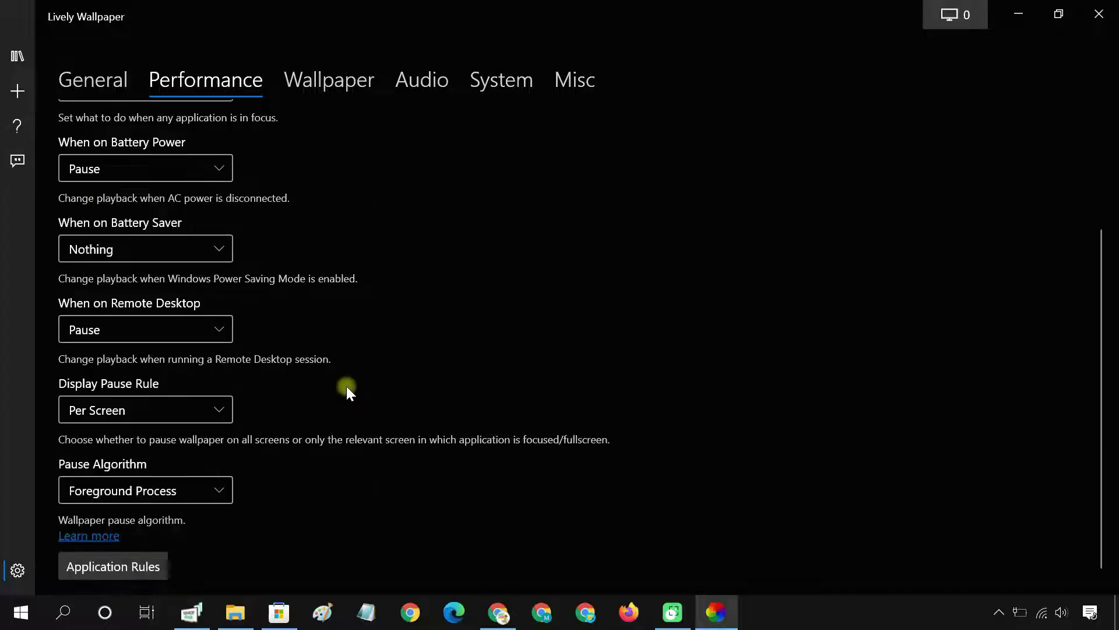
pyautogui.scroll(4, 347, 386)
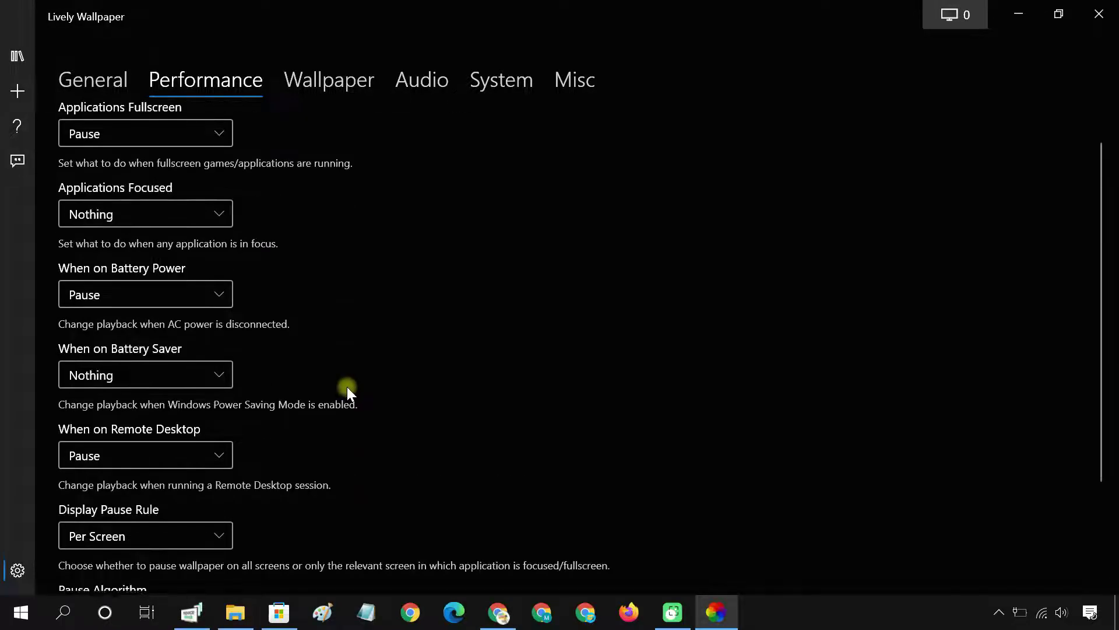
# - In Wallpaper settings, try 720p stream video quality, then set it back to 1080p
pyautogui.click(345, 80)
pyautogui.scroll(-4, 348, 422)
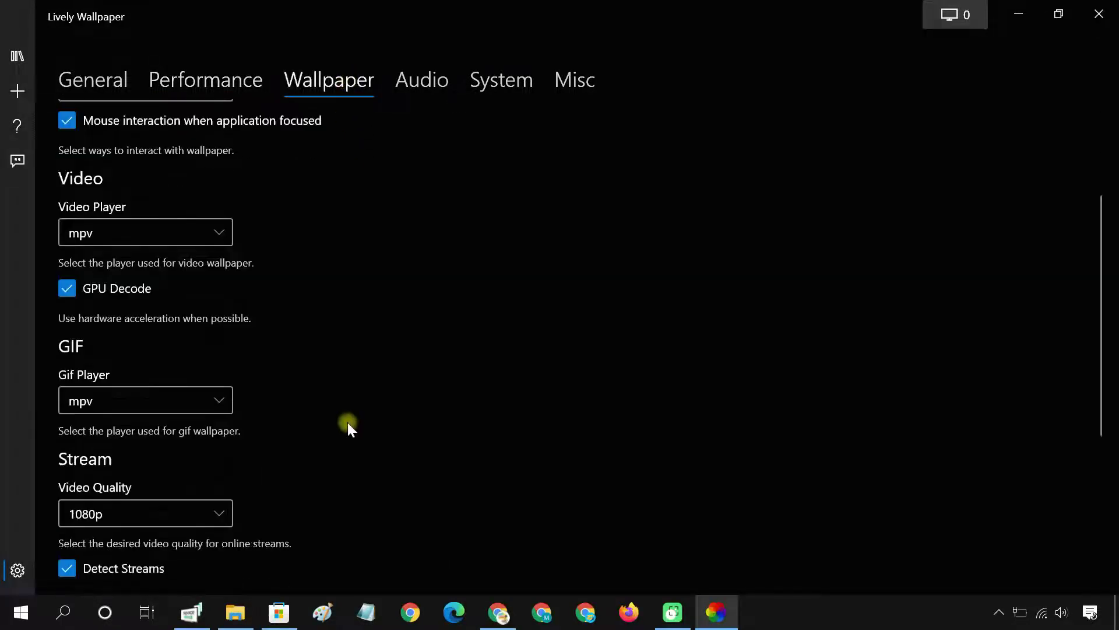
pyautogui.scroll(-3, 348, 422)
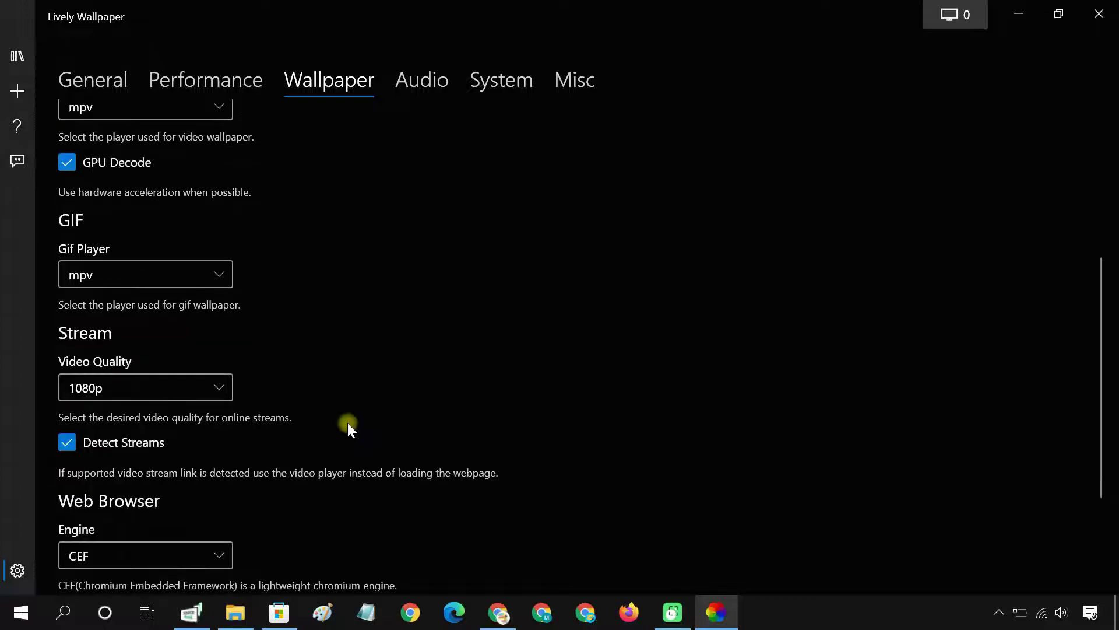
pyautogui.click(183, 385)
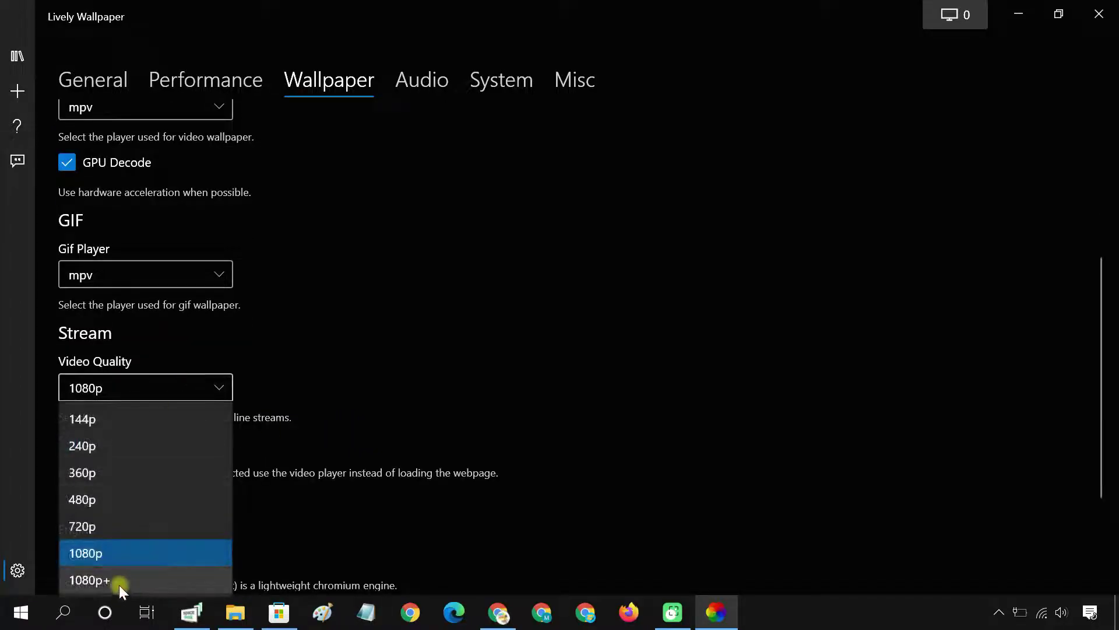
pyautogui.click(103, 524)
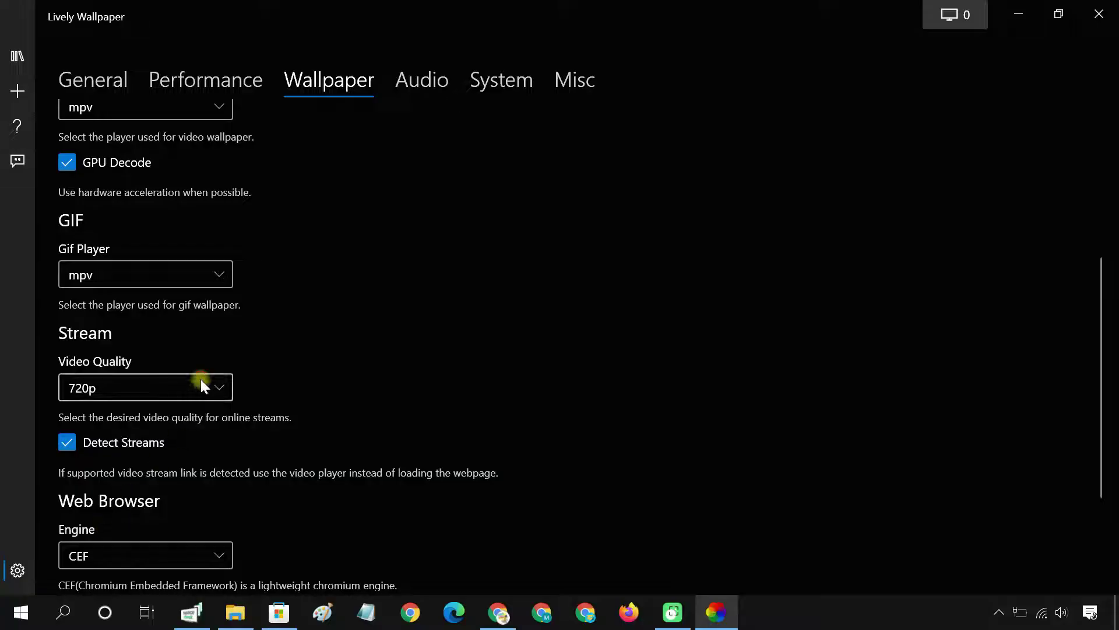
pyautogui.click(201, 380)
pyautogui.click(112, 549)
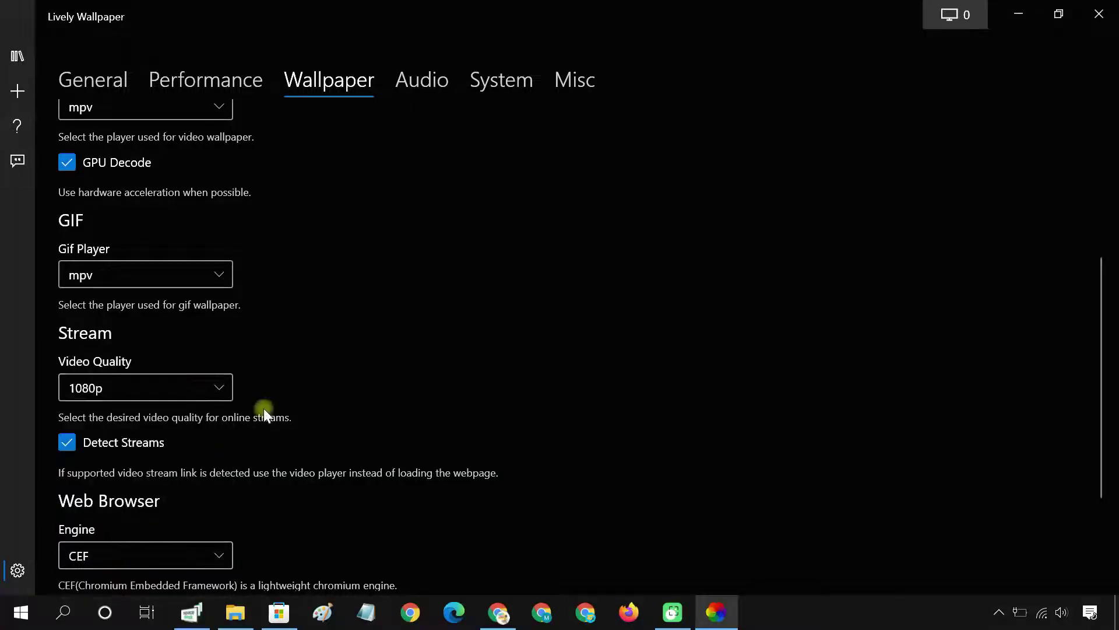
# - Review the Audio and System settings, then return to the wallpaper library
pyautogui.click(430, 91)
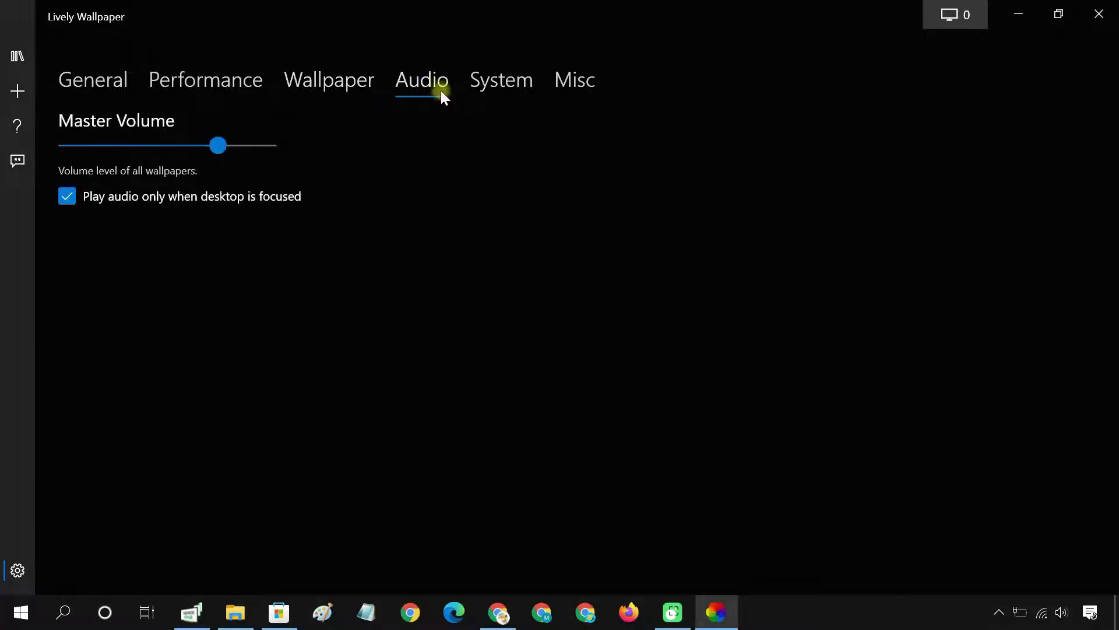
pyautogui.click(506, 83)
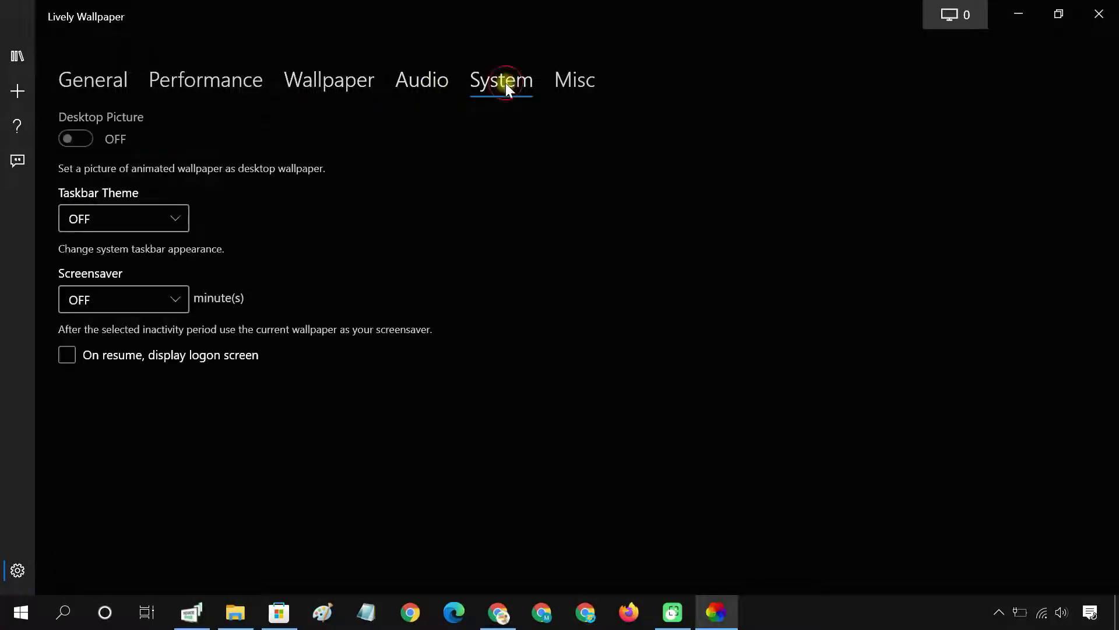
pyautogui.click(18, 56)
# - Apply Mountains - 59291 to both displays, close the window, and pause wallpapers from the tray
pyautogui.click(166, 259)
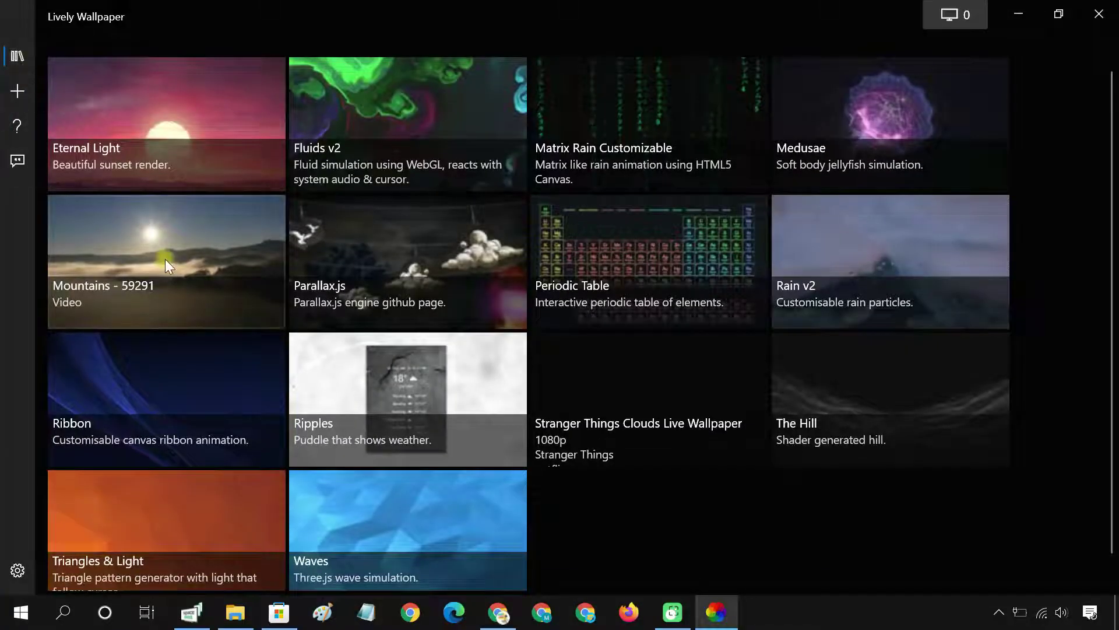
pyautogui.click(1099, 14)
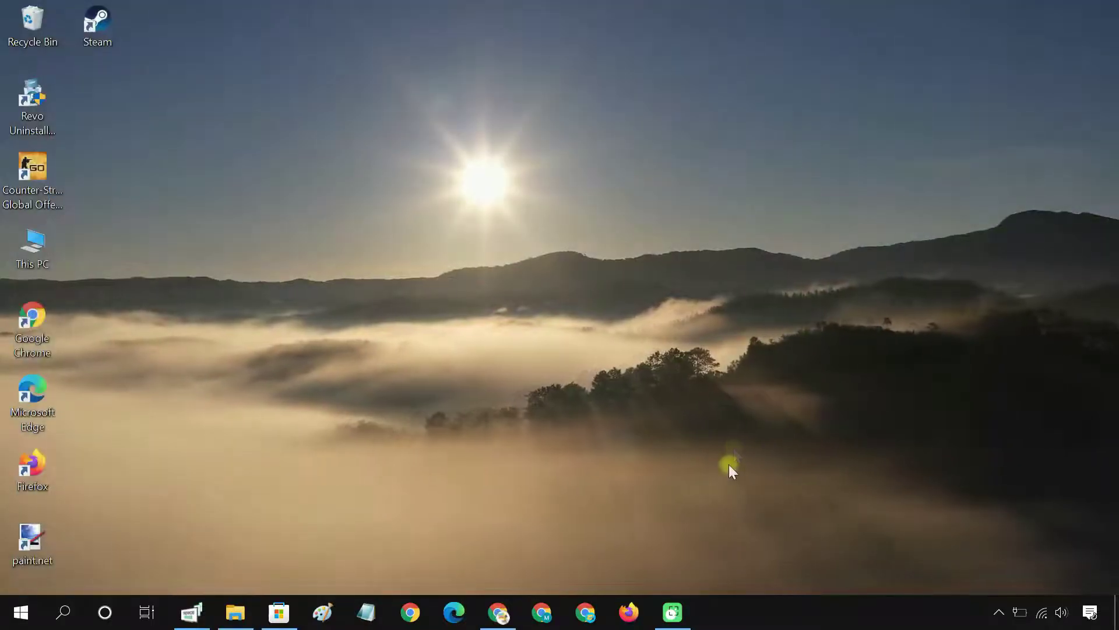
pyautogui.click(998, 611)
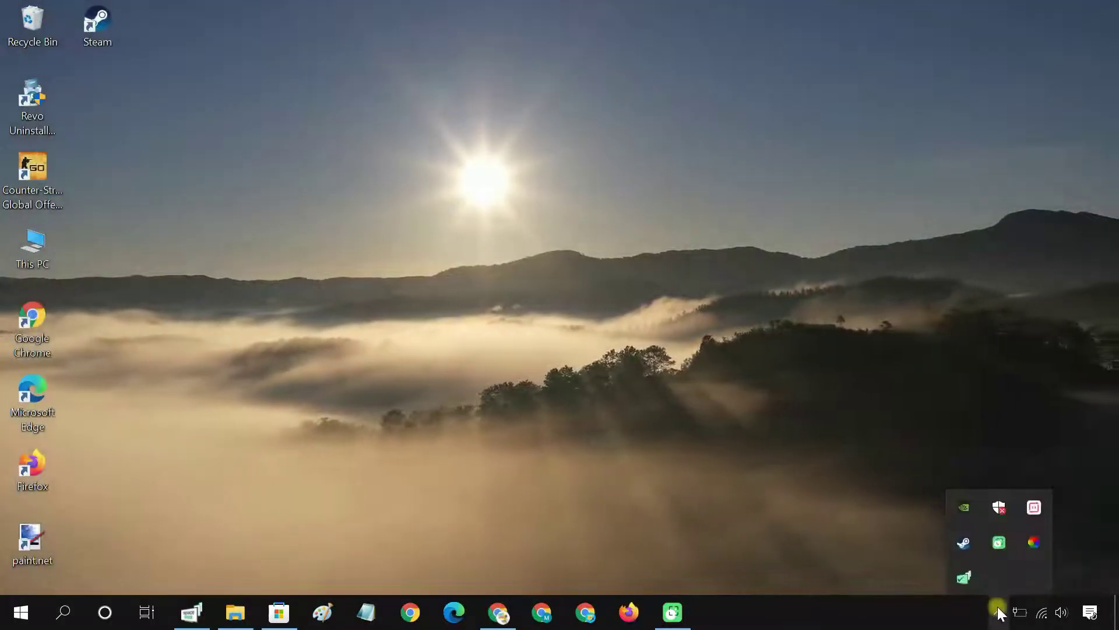
pyautogui.rightClick(1031, 540)
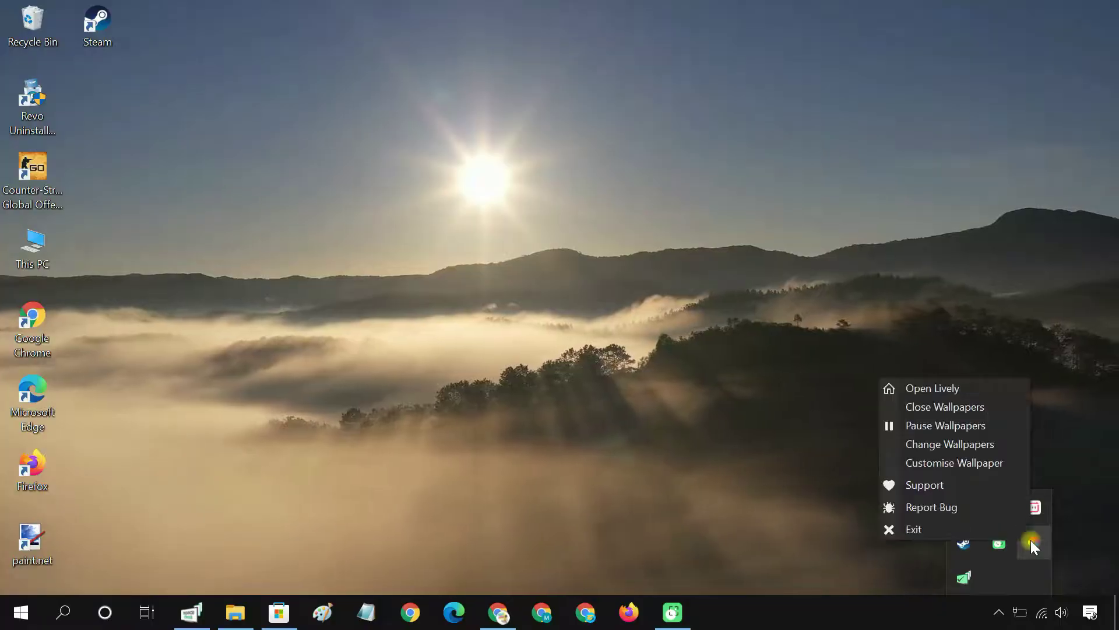
pyautogui.click(921, 425)
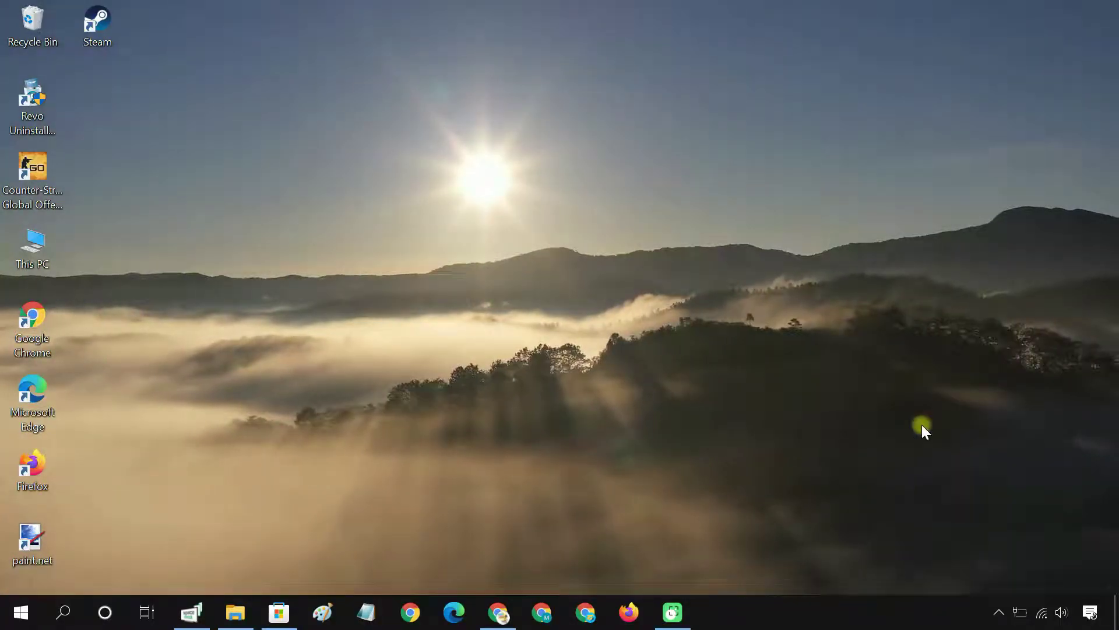
# - Close all running live wallpapers from Lively's tray menu
pyautogui.click(999, 611)
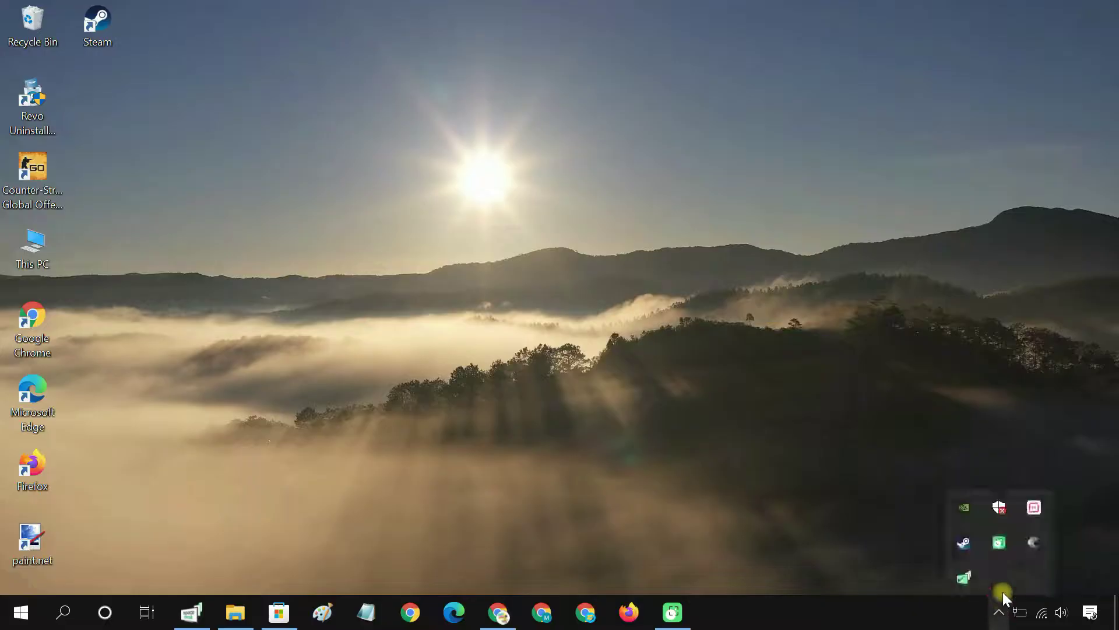
pyautogui.rightClick(1028, 545)
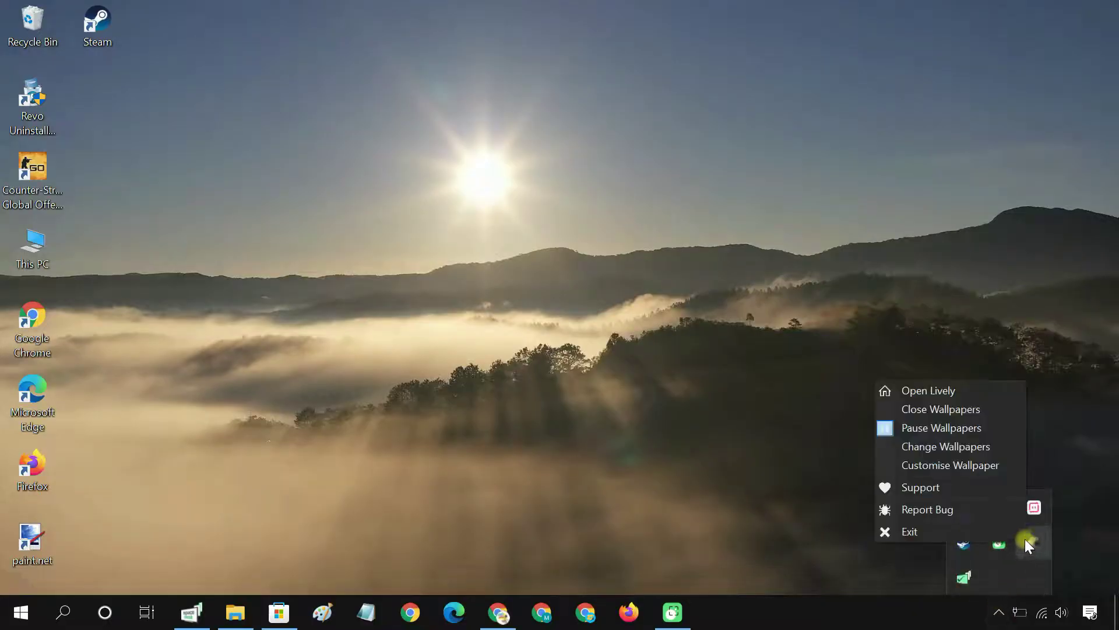
pyautogui.click(922, 409)
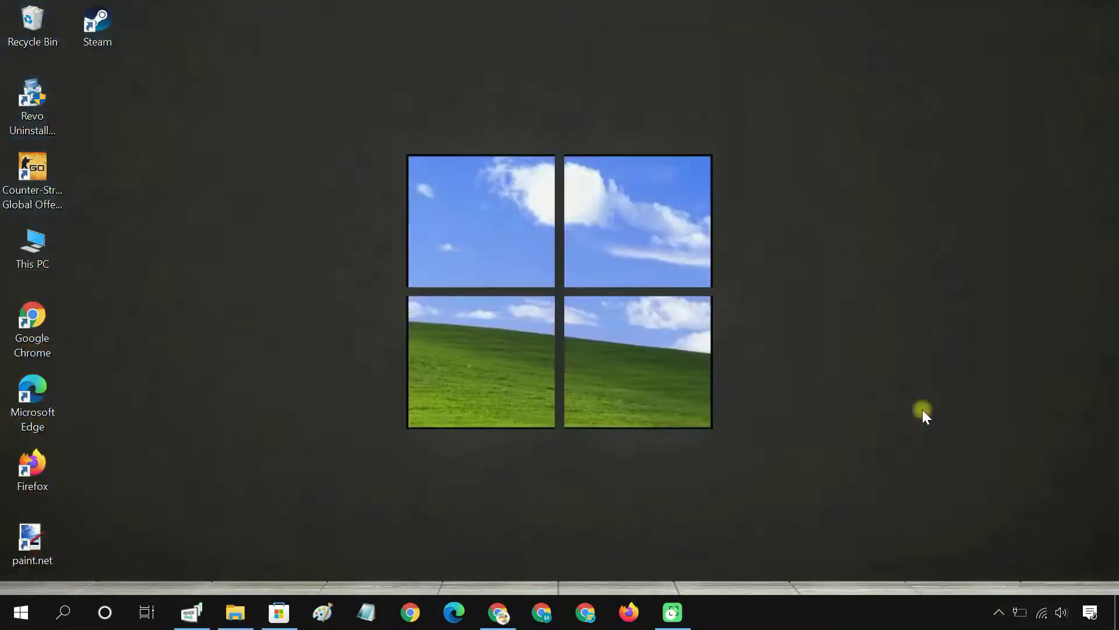